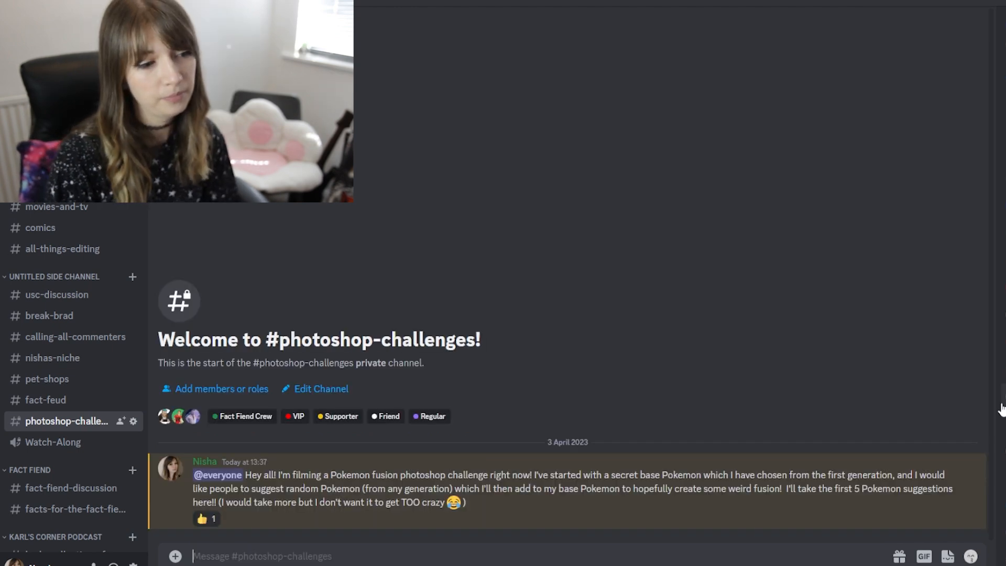
- Select the suggested name "shaymin" in the first reply to the Pokemon fusion request
mouse_move(208, 521)
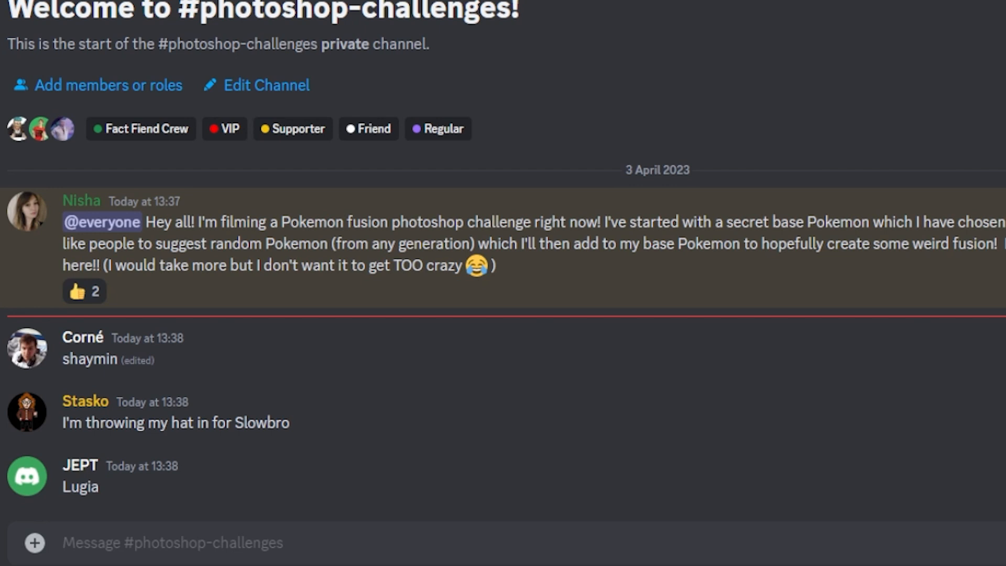
double_click(89, 359)
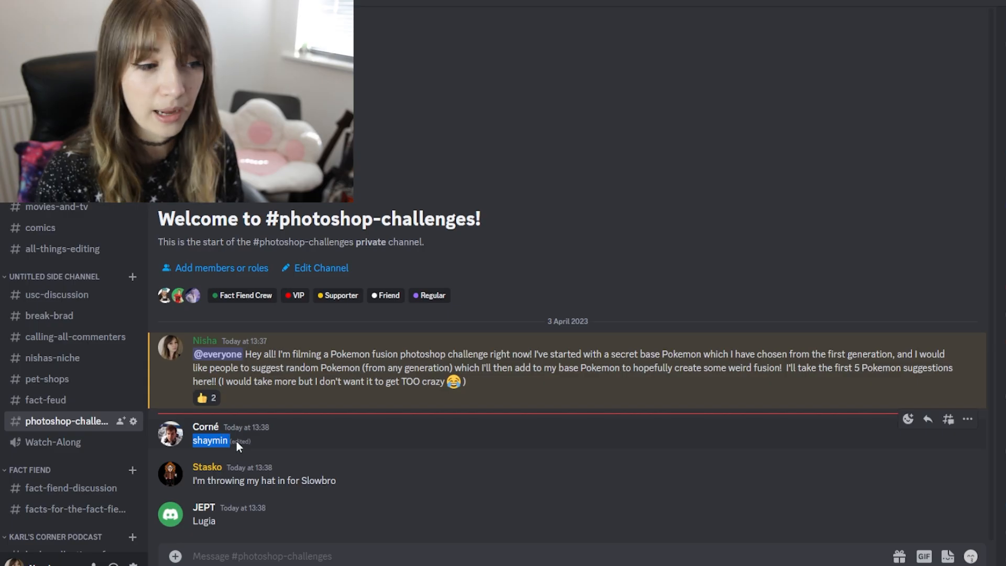
click(462, 554)
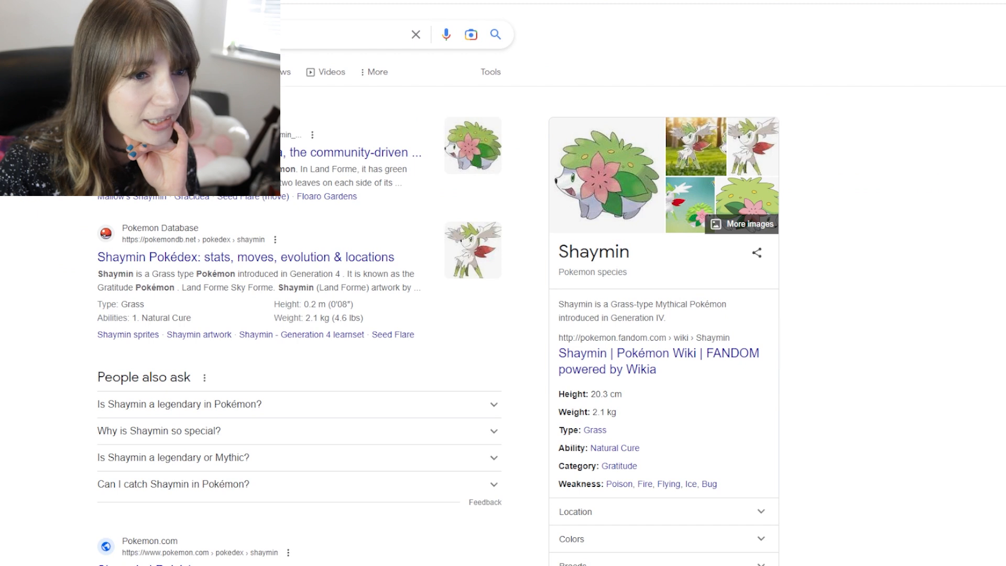
- Switch to the browser's Shaymin image results and save the Pokemon.com Pokédex artwork as an image file
click(157, 71)
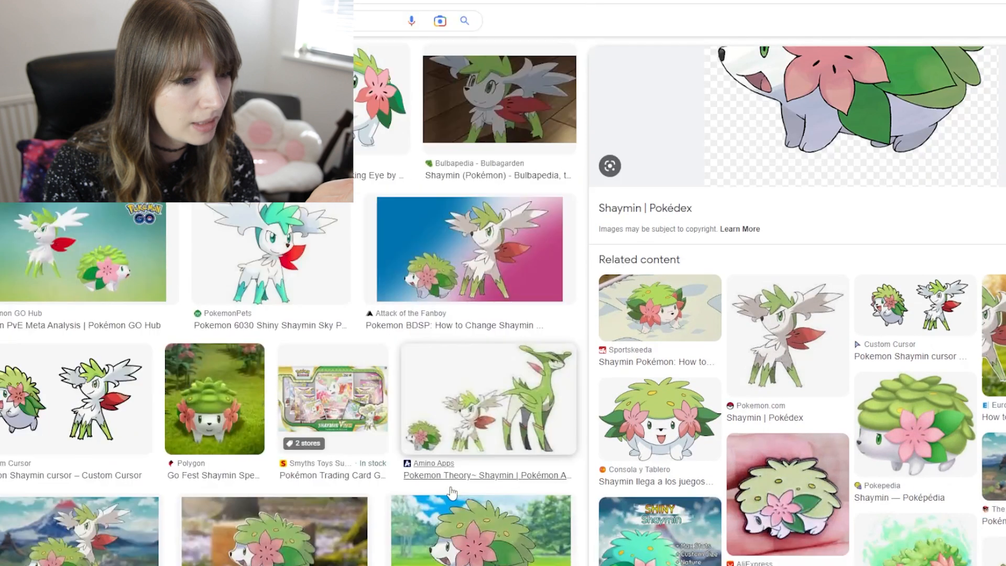
scroll(488, 414, up, 4)
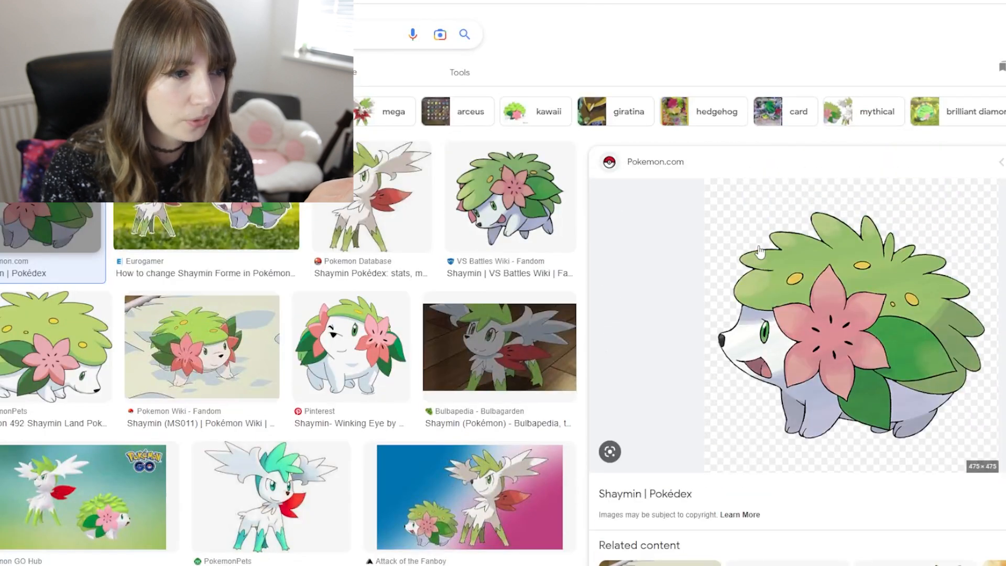
scroll(760, 254, down, 2)
right_click(815, 303)
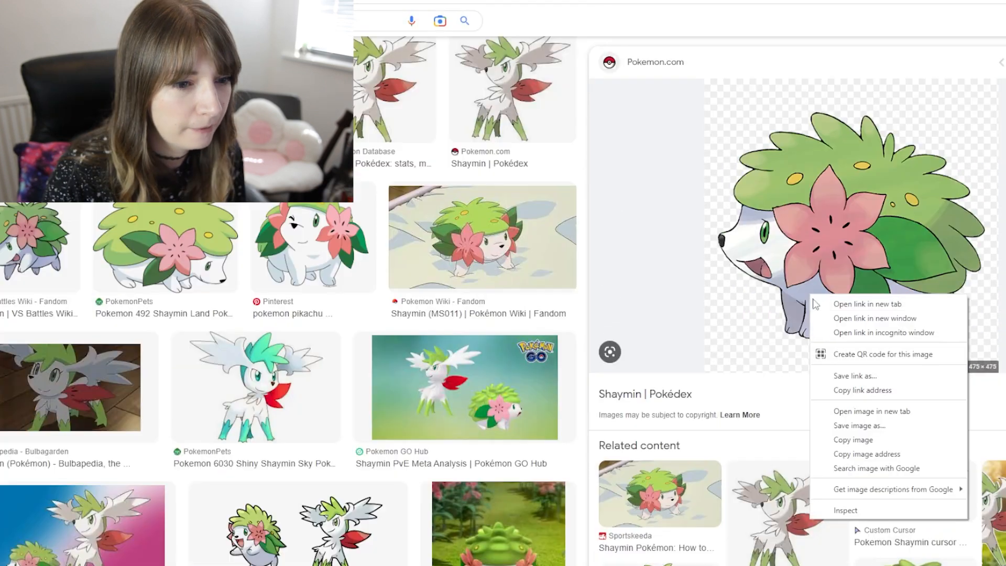
click(860, 425)
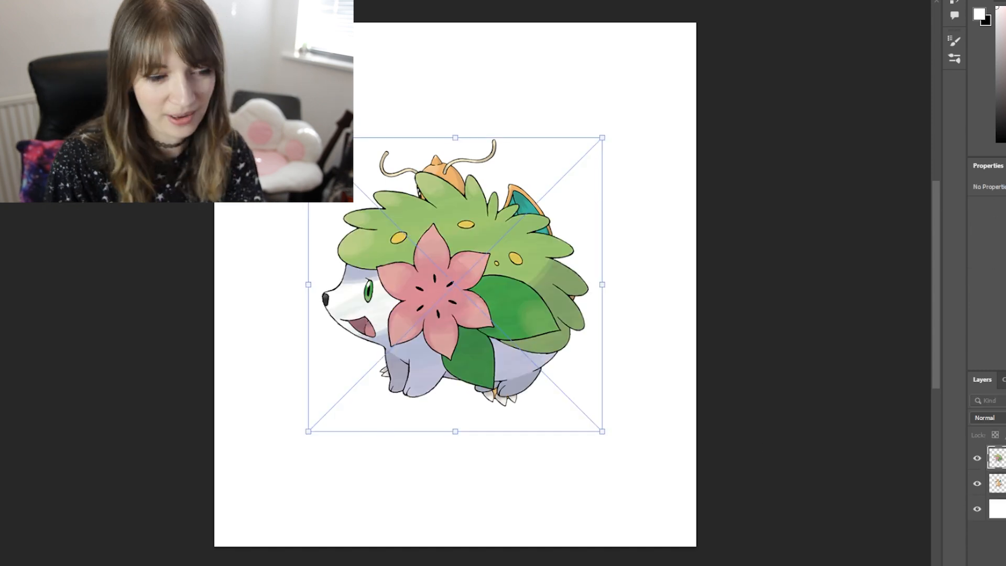
- Place the Shaymin image in the Dragonite document, rasterize its layer and move it down beside Dragonite
key(Return)
key(ctrl+plus)
drag(436, 149, 438, 210)
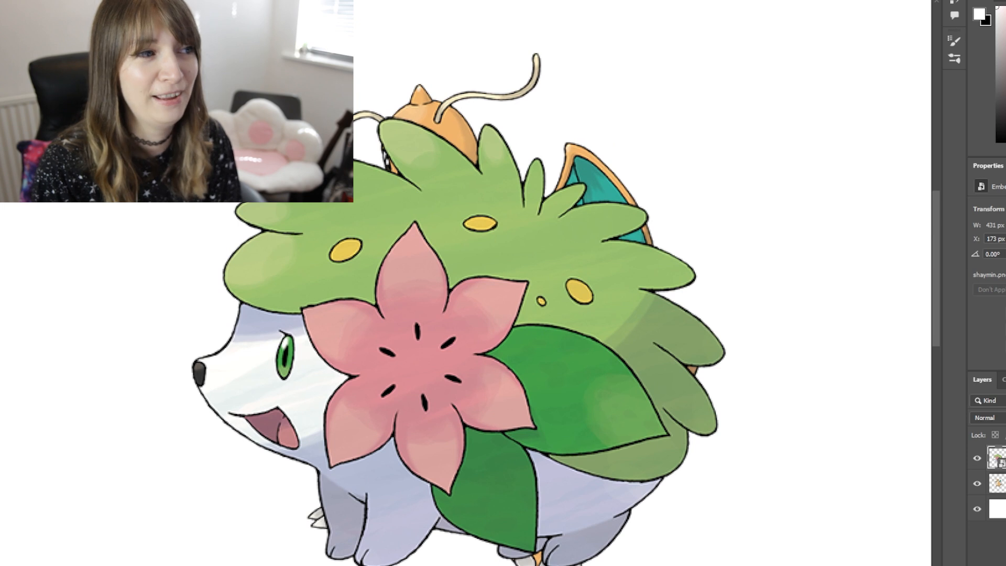
right_click(983, 467)
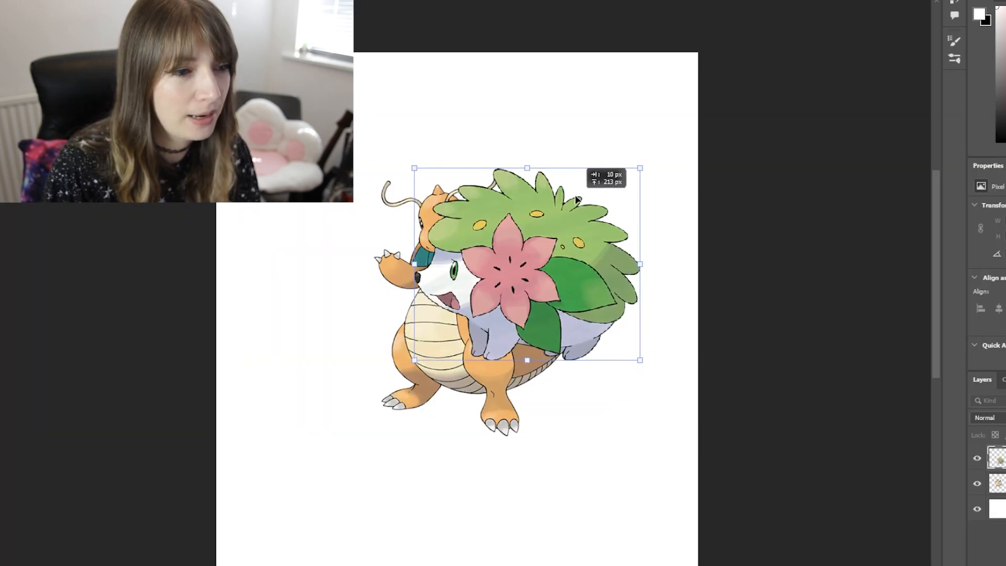
drag(558, 287, 581, 399)
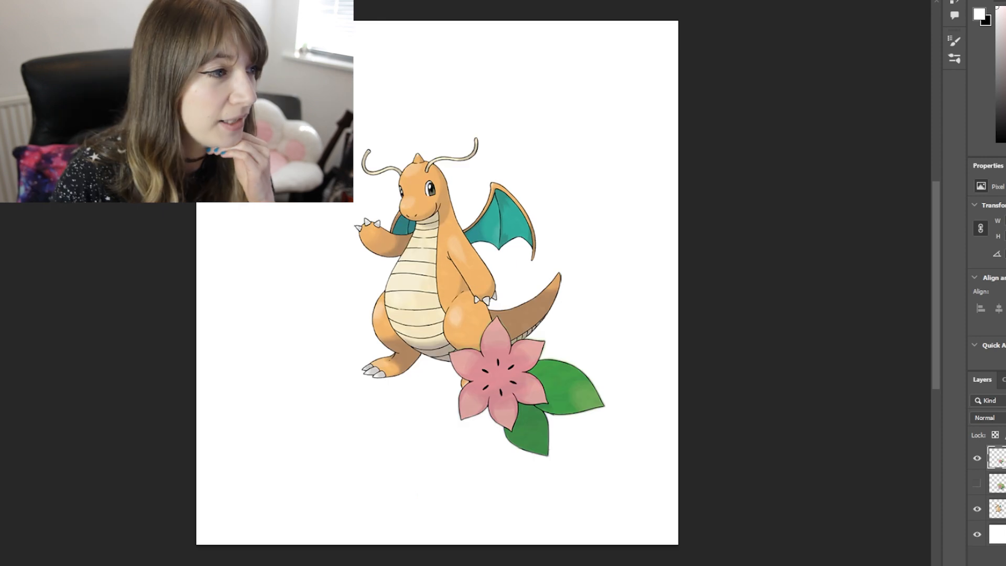
- Move Shaymin's flower onto Dragonite's forehead and rotate it so that the two leaves point upward
drag(542, 395, 443, 340)
drag(557, 236, 469, 283)
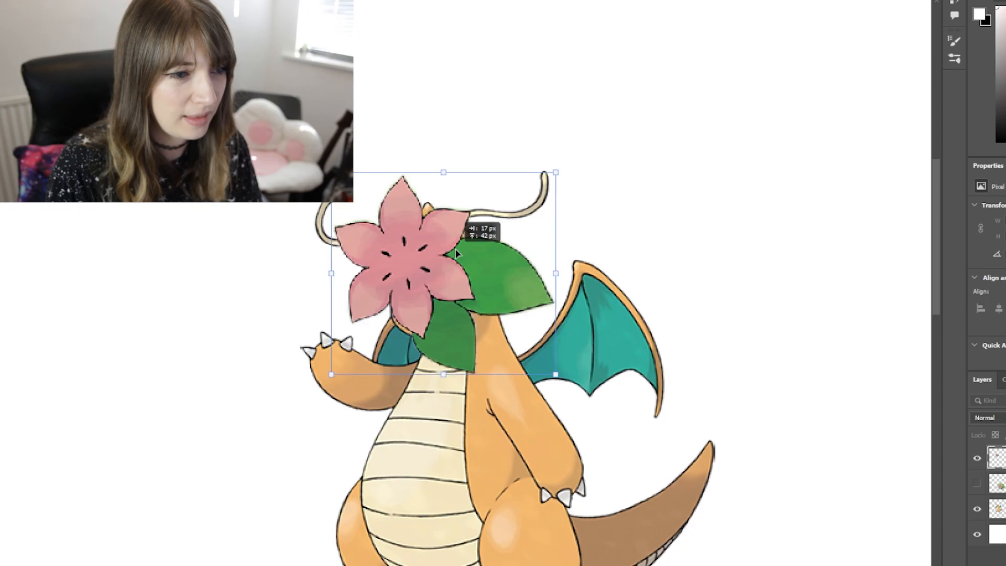
drag(526, 205, 525, 171)
drag(594, 121, 302, 189)
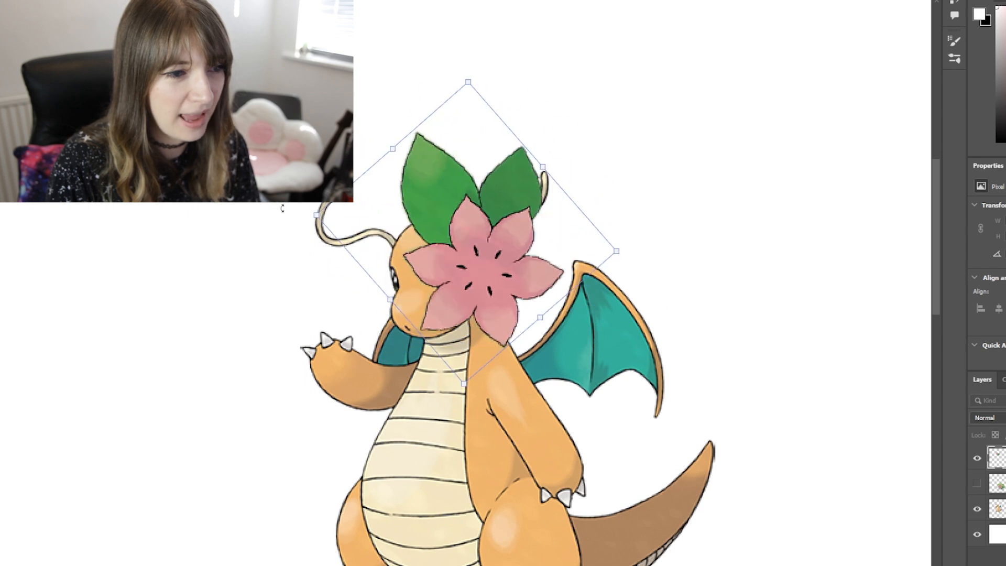
drag(485, 260, 438, 193)
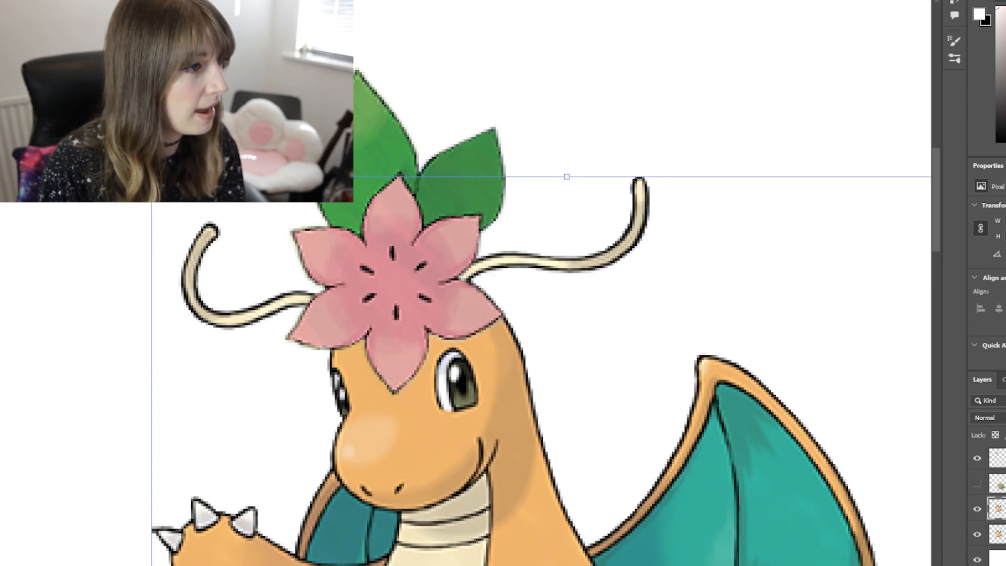
- Outline Dragonite's left antenna with the Polygonal Lasso and put it on a separate layer
key(l)
drag(238, 246, 237, 210)
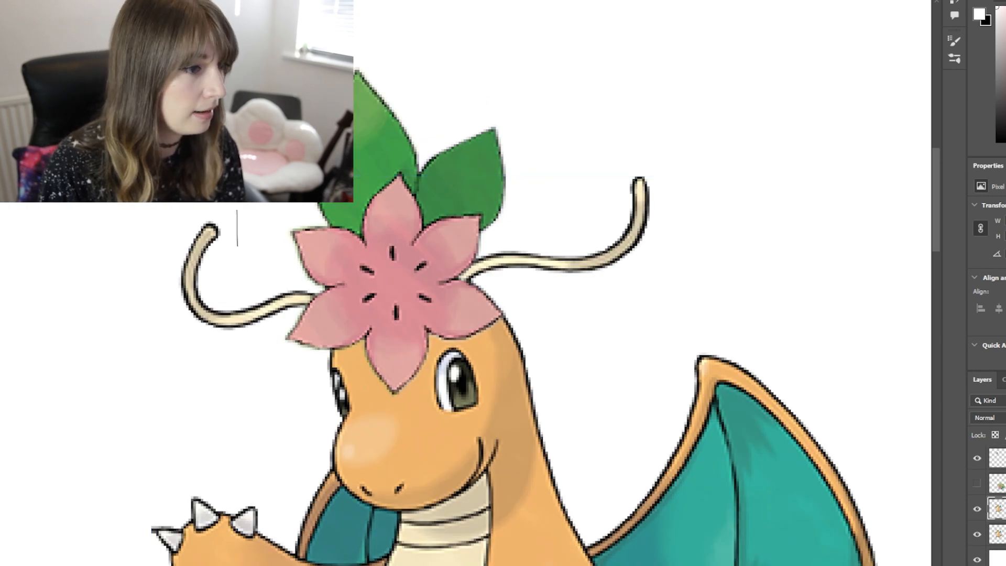
click(90, 217)
click(142, 407)
click(294, 404)
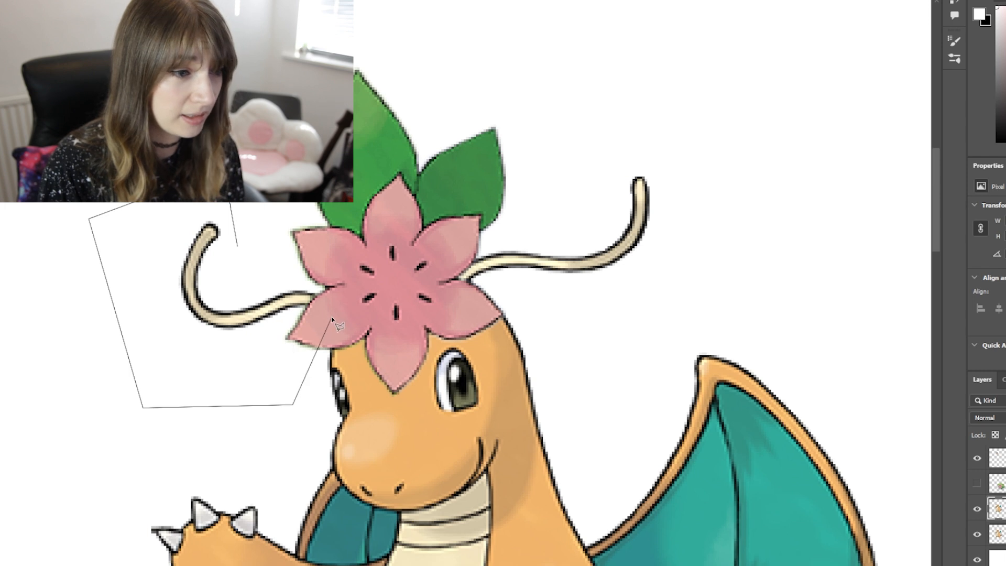
click(339, 284)
click(265, 265)
click(238, 245)
right_click(237, 263)
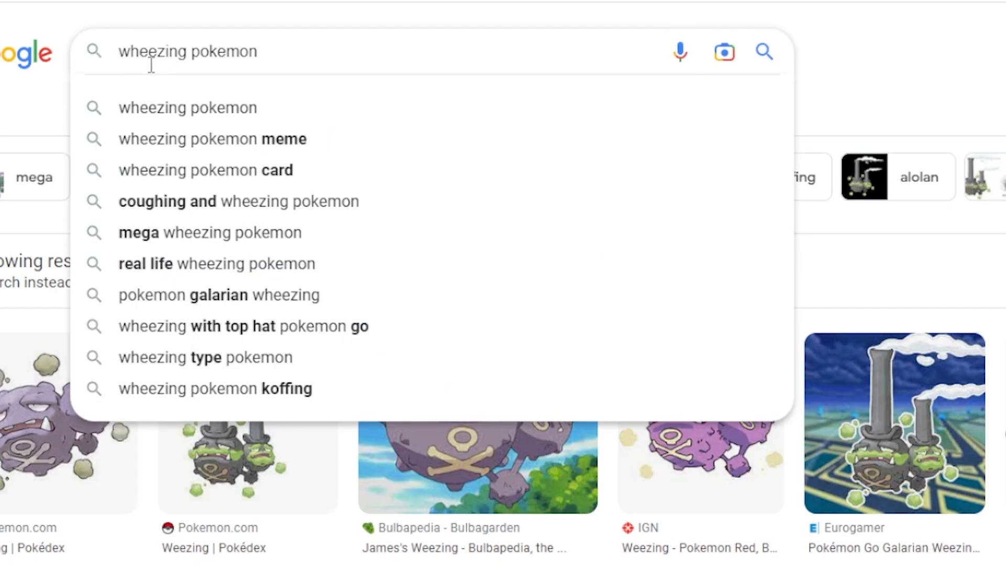
- Correct the misspelled "wheezing" in the Pokemon image search
key(BackSpace)
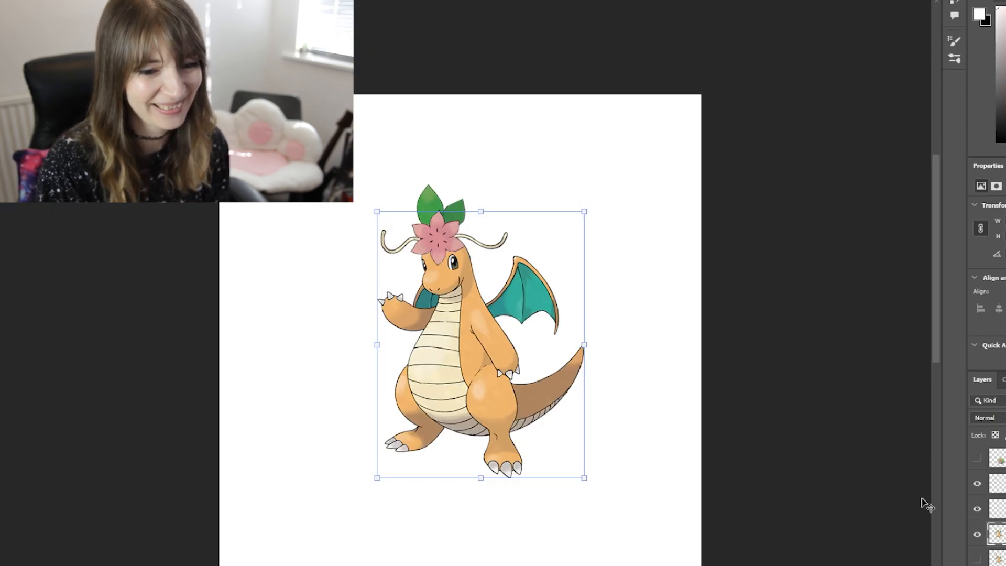
- Place the slowbro image in the document and position it in front of Dragonite
scroll(996, 509, up, 1)
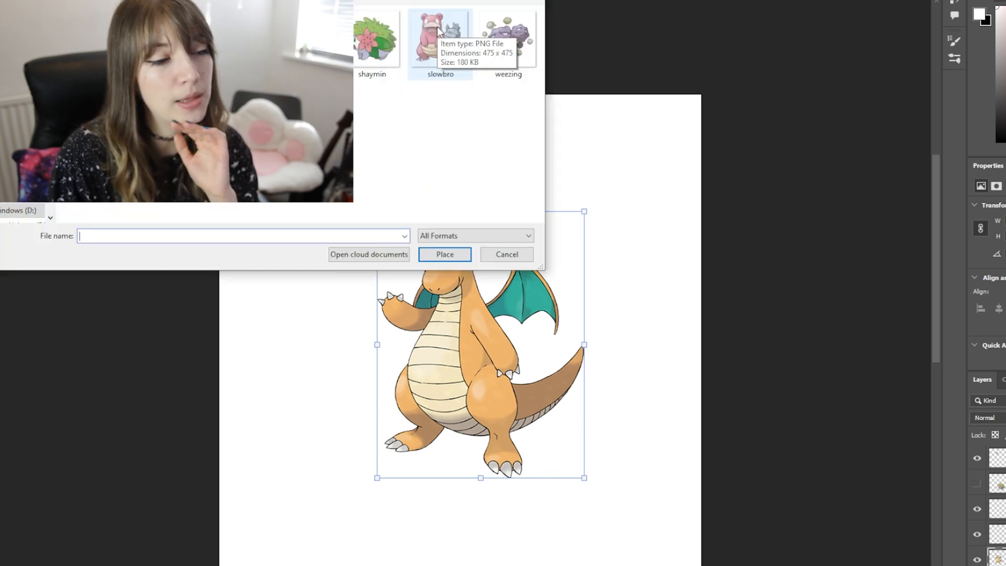
double_click(437, 26)
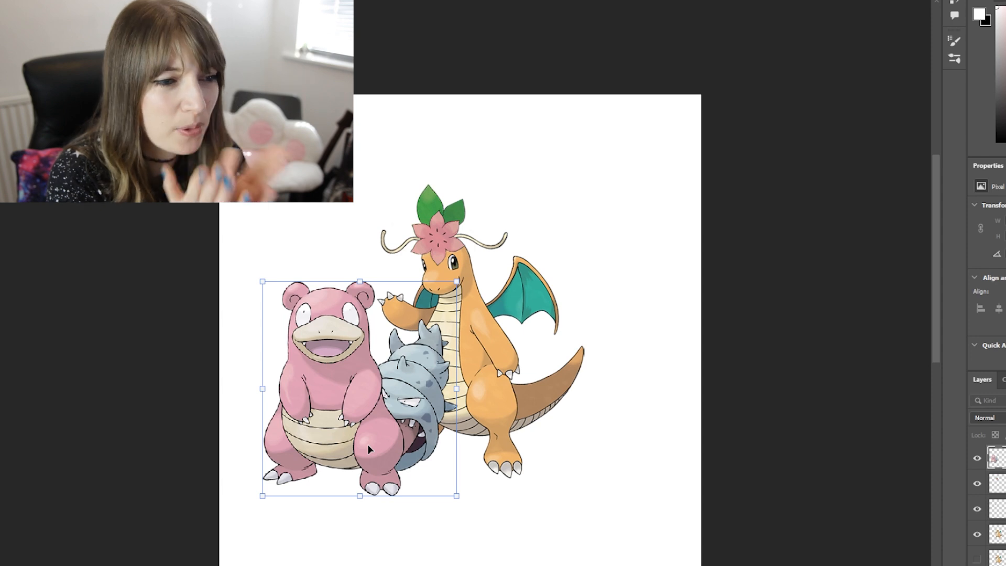
drag(368, 444, 407, 452)
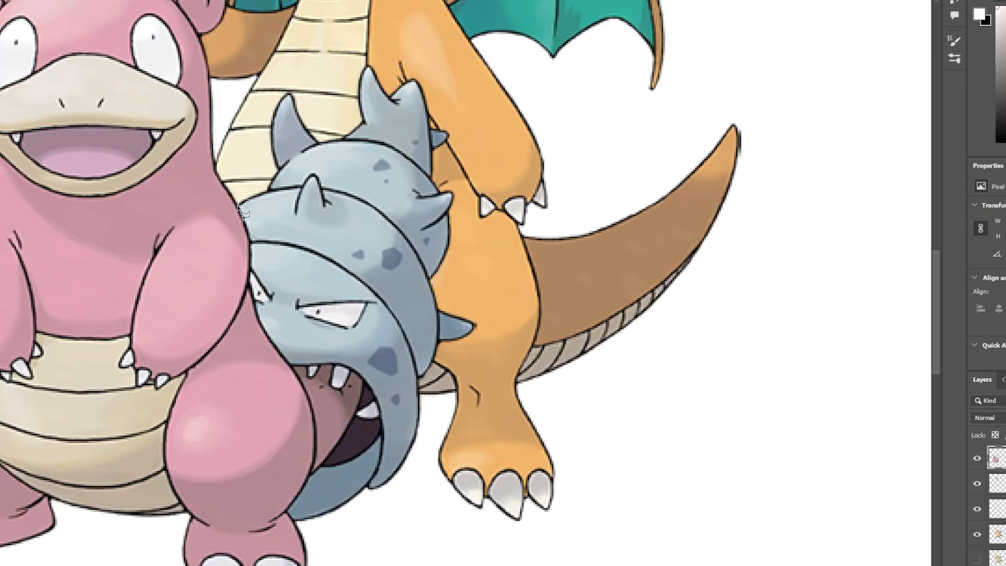
- Outline Slowbro's grey tail shell with the lasso and put it on its own layer
mouse_move(240, 209)
mouse_down()
mouse_move(478, 518)
mouse_move(295, 522)
mouse_move(287, 510)
mouse_move(317, 453)
mouse_move(307, 386)
mouse_move(274, 348)
mouse_move(241, 209)
mouse_up()
right_click(263, 209)
click(367, 297)
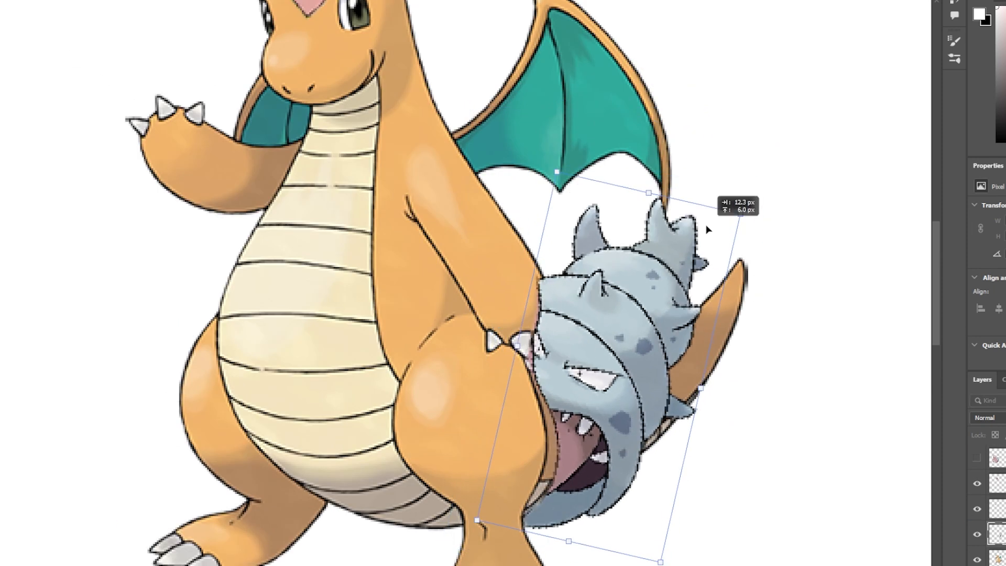
- Move the shell over the base of Dragonite's tail, rotate it to fit and apply the transformation
drag(708, 207, 633, 264)
key(Return)
key(ctrl+t)
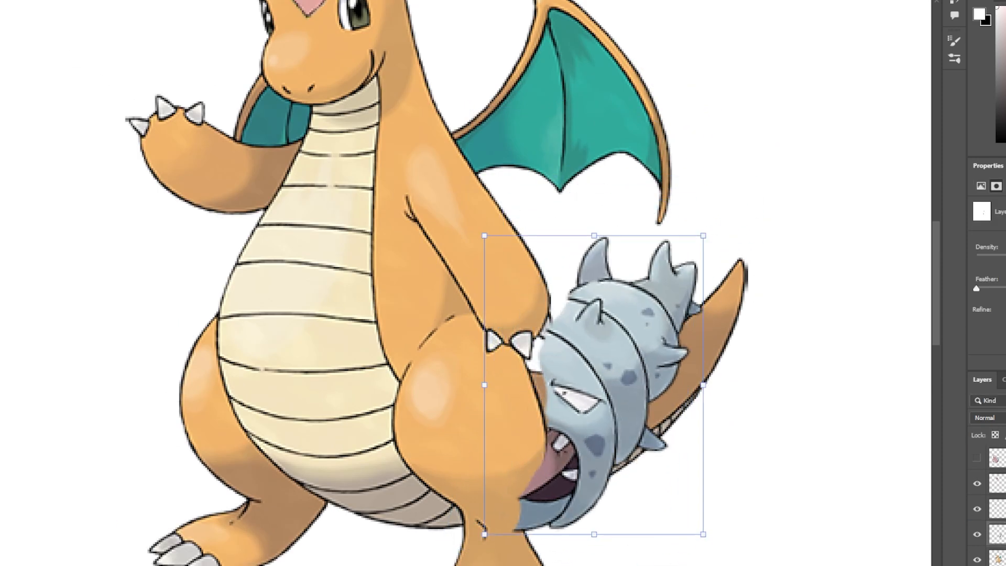
key(Return)
- Mask out the shell edges overlapping Dragonite's leg and claws, and hide Dragonite's own tail behind the shell
key(ctrl+plus)
drag(646, 355, 634, 392)
key(x)
drag(394, 241, 385, 83)
drag(350, 425, 324, 511)
drag(341, 456, 329, 492)
drag(343, 474, 328, 508)
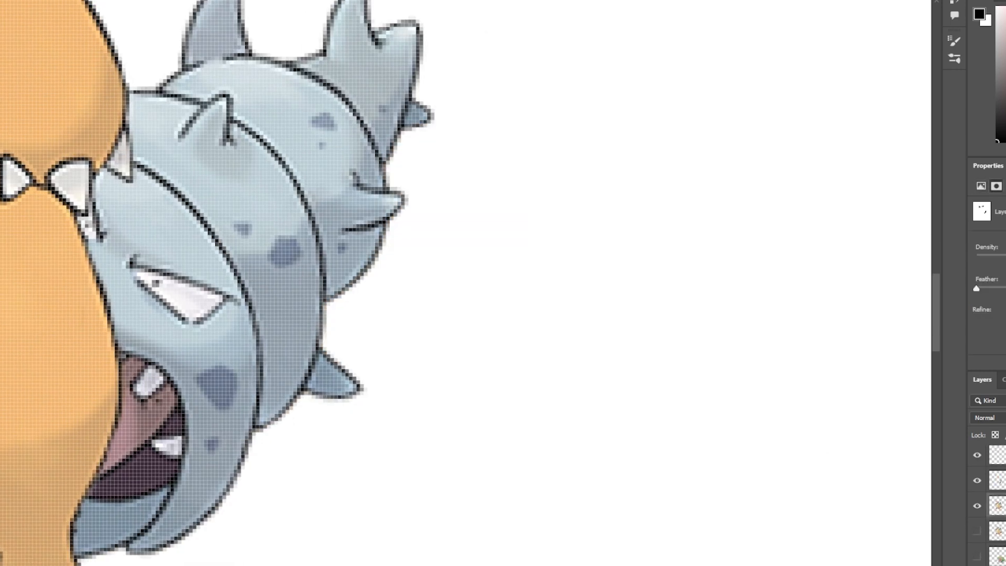
- Paint the pink flesh inside the shell's mouth with Dragonite's orange
drag(157, 315, 541, 247)
click(997, 556)
click(997, 531)
key(x)
scroll(579, 362, up, 5)
mouse_move(408, 209)
mouse_down()
mouse_move(366, 474)
mouse_move(455, 313)
mouse_up()
drag(493, 277, 383, 446)
drag(419, 194, 443, 303)
scroll(419, 321, down, 1)
scroll(414, 322, down, 3)
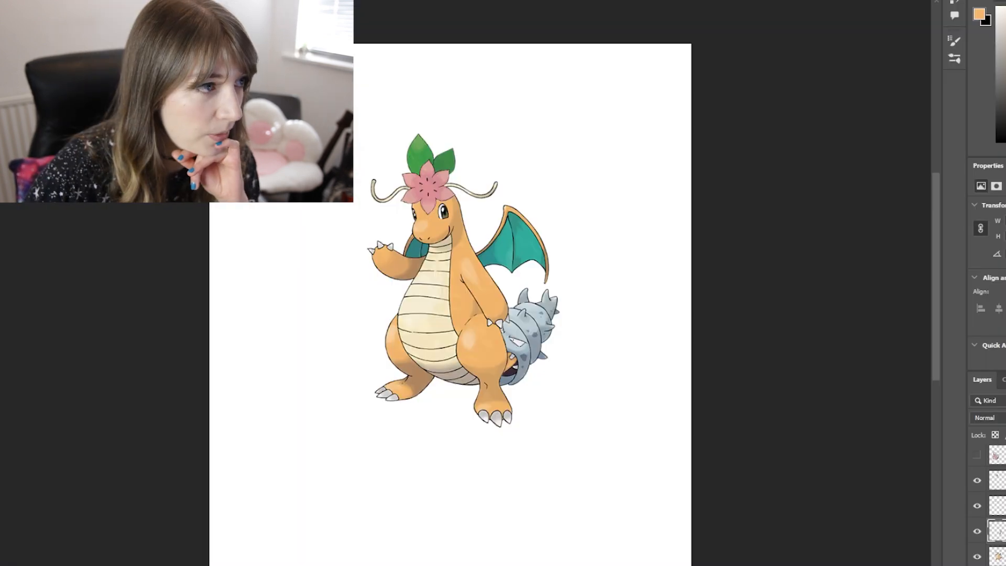
- Place the lugia image in the document over Dragonite
click(0, 0)
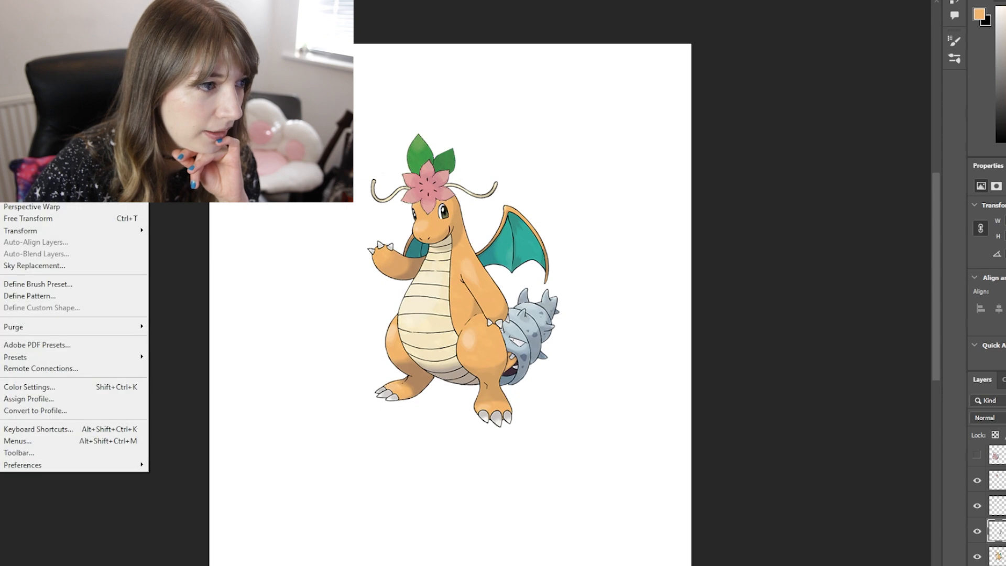
click(24, 205)
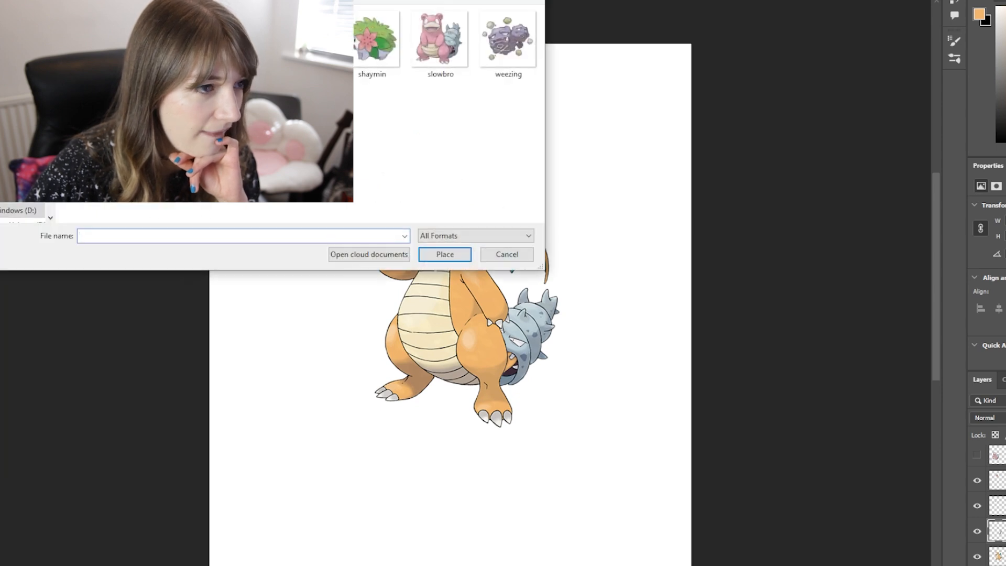
double_click(304, 39)
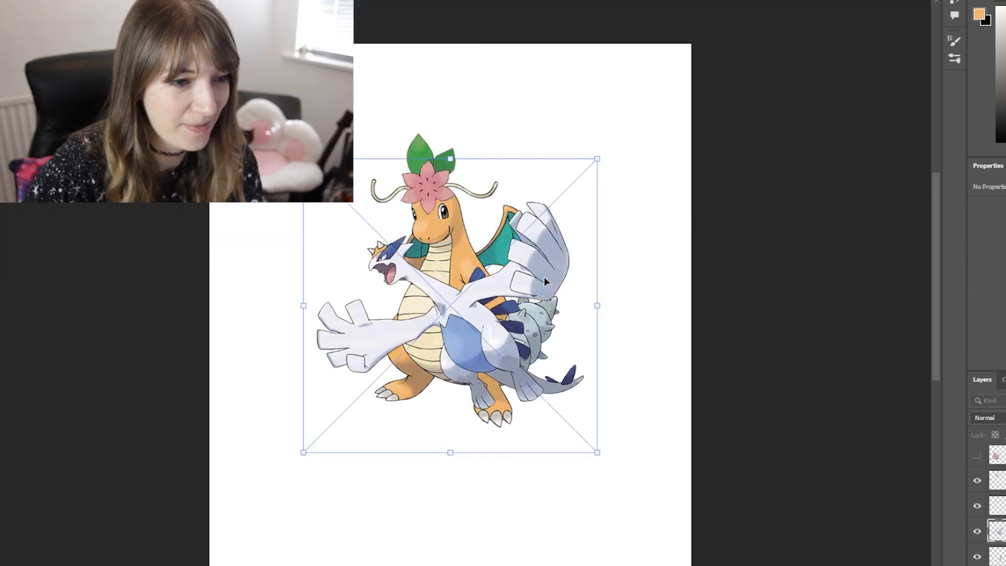
key(Return)
- Outline Lugia's raised wing with the lasso and copy it onto its own layer
drag(488, 254, 520, 341)
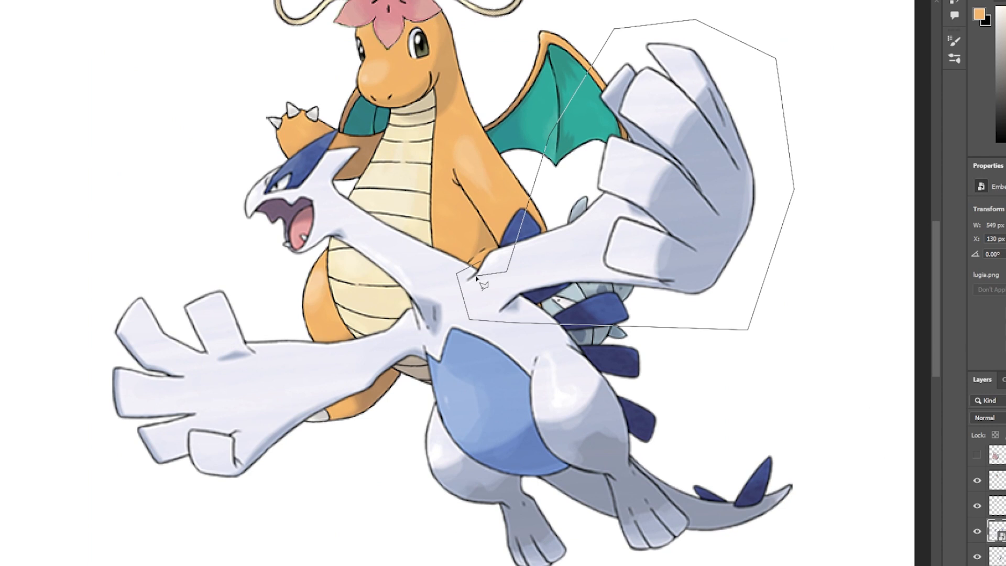
right_click(516, 218)
click(596, 326)
key(Escape)
key(ctrl+j)
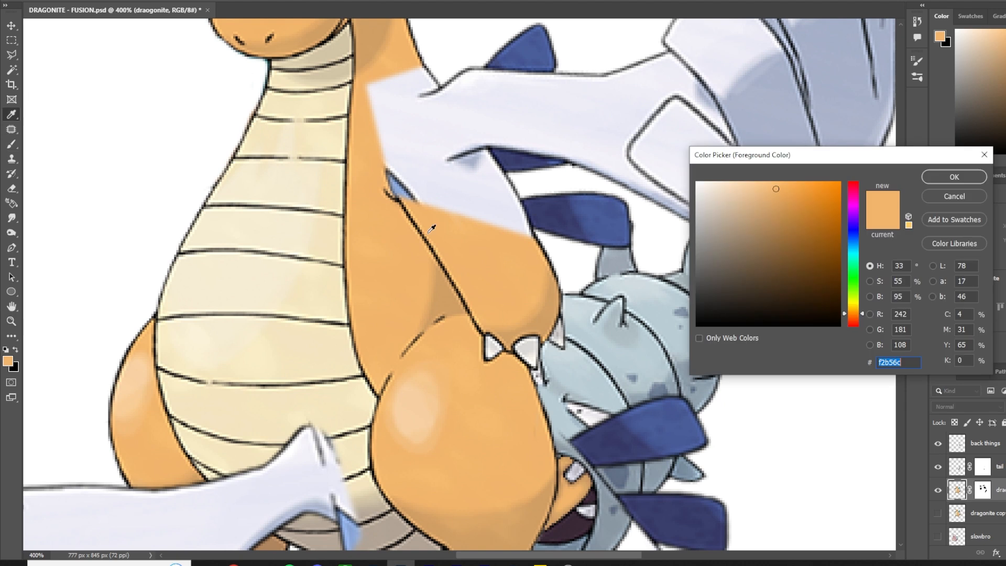
- Set the foreground colour to f2b56c and brush in Dragonite's missing side outline in black below the wing
key(Return)
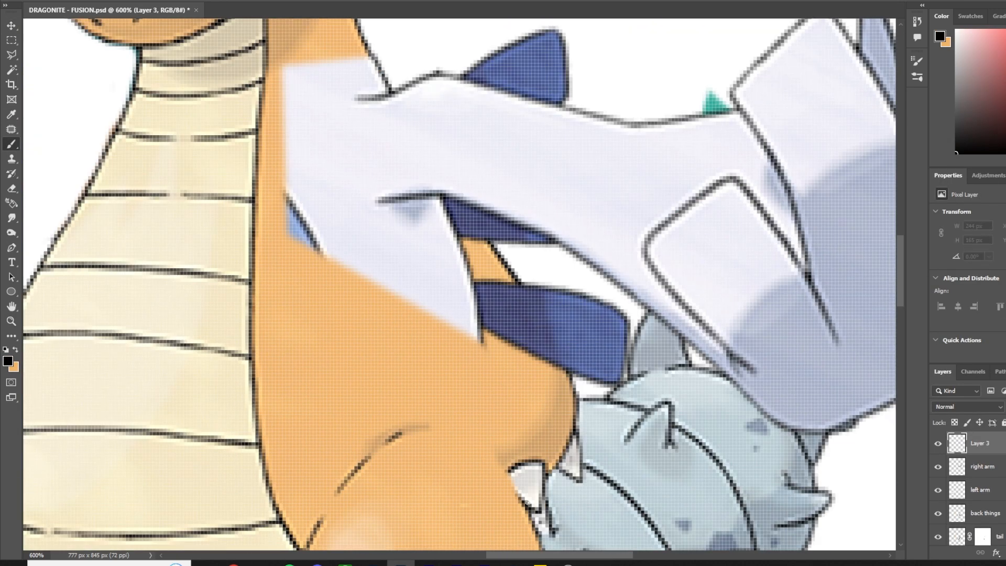
drag(374, 59, 478, 325)
drag(478, 326, 456, 147)
drag(470, 222, 506, 339)
drag(433, 93, 474, 223)
- Clean up the new side outline by alternately erasing stray parts and brushing over it on Layer 3
key(e)
drag(506, 336, 470, 196)
drag(513, 292, 504, 329)
drag(464, 157, 524, 394)
key(b)
mouse_move(456, 391)
mouse_down()
mouse_move(382, 270)
mouse_move(363, 329)
mouse_move(374, 413)
mouse_up()
key(e)
mouse_move(386, 273)
mouse_down()
mouse_move(355, 181)
mouse_move(444, 380)
mouse_move(485, 403)
mouse_up()
click(996, 468)
key(b)
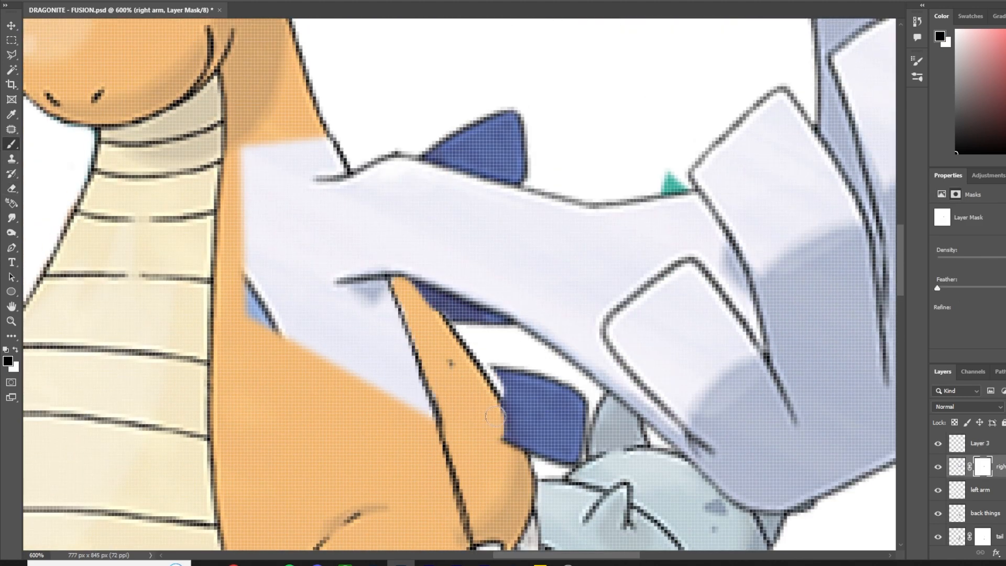
key(ctrl+z)
key(ctrl+z)
key(ctrl+z)
- Paint the upper part of Lugia's wing orange on the right arm layer to match Dragonite's body
click(957, 466)
click(7, 361)
drag(409, 297, 403, 290)
key(ctrl+plus)
key(ctrl+plus)
key(ctrl+plus)
key(ctrl+plus)
drag(299, 291, 336, 362)
mouse_move(378, 503)
mouse_down()
mouse_move(345, 226)
mouse_move(363, 288)
mouse_move(405, 341)
mouse_up()
- Sample the orange and paint the light area of the wing's lowest finger with a smaller brush
alt+click(419, 300)
key(bracketleft)
key(bracketleft)
key(bracketleft)
key(bracketleft)
mouse_move(367, 183)
mouse_down()
mouse_move(382, 315)
mouse_move(390, 283)
mouse_up()
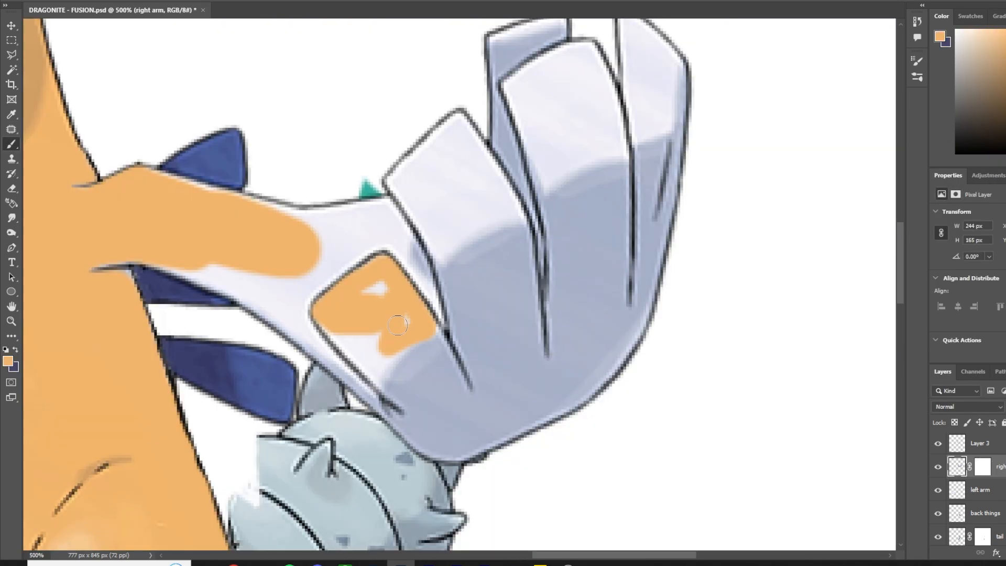
drag(398, 326, 384, 375)
- Paint the light areas of the remaining wing fingers and the rest of the forearm orange
drag(456, 126, 445, 247)
drag(566, 105, 514, 188)
drag(472, 168, 545, 228)
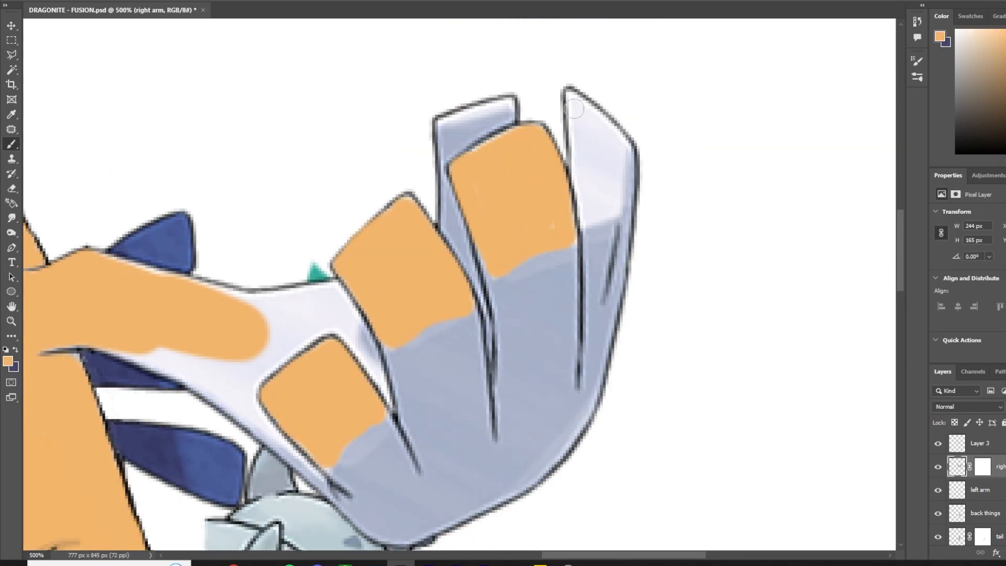
drag(574, 108, 589, 215)
drag(448, 122, 508, 104)
drag(127, 272, 214, 371)
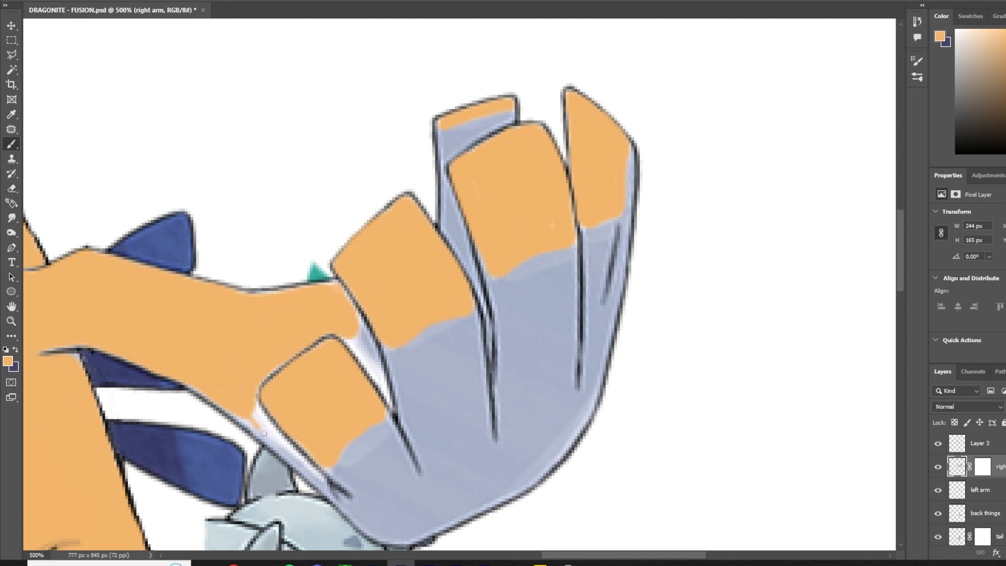
scroll(250, 368, up, 1)
- Sample Dragonite's darker orange shadow tone and paint it over the grey palm area of the wing
alt+click(48, 126)
scroll(471, 315, up, 3)
drag(467, 92, 598, 357)
drag(414, 246, 503, 503)
mouse_move(569, 194)
mouse_down()
mouse_move(519, 423)
mouse_move(585, 204)
mouse_up()
- Fill the narrow gaps between the wing fingers and the rest of the grey shading, varying the brush size
key(bracketleft)
drag(440, 214, 404, 302)
mouse_move(368, 423)
mouse_down()
mouse_move(499, 339)
mouse_move(629, 382)
mouse_up()
drag(650, 116, 298, 490)
mouse_move(524, 157)
mouse_down()
mouse_move(405, 371)
mouse_move(488, 420)
mouse_up()
drag(303, 31, 371, 292)
drag(681, 236, 482, 192)
drag(556, 131, 502, 480)
key(bracketright)
key(bracketright)
key(bracketright)
key(bracketright)
drag(483, 360, 487, 209)
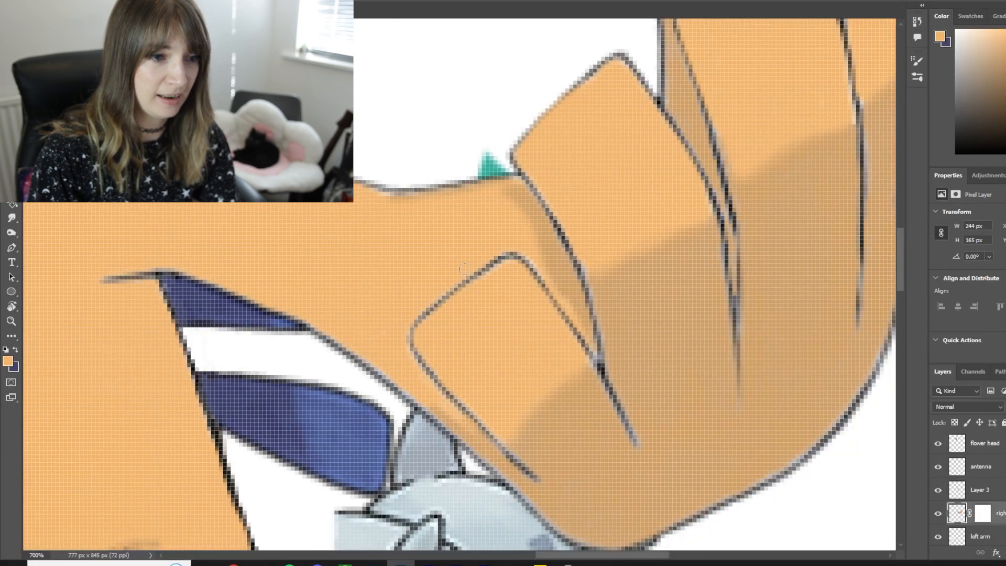
- Nudge the recolored right arm slightly sideways to refine its fit against Dragonite's shoulder
scroll(459, 193, down, 5)
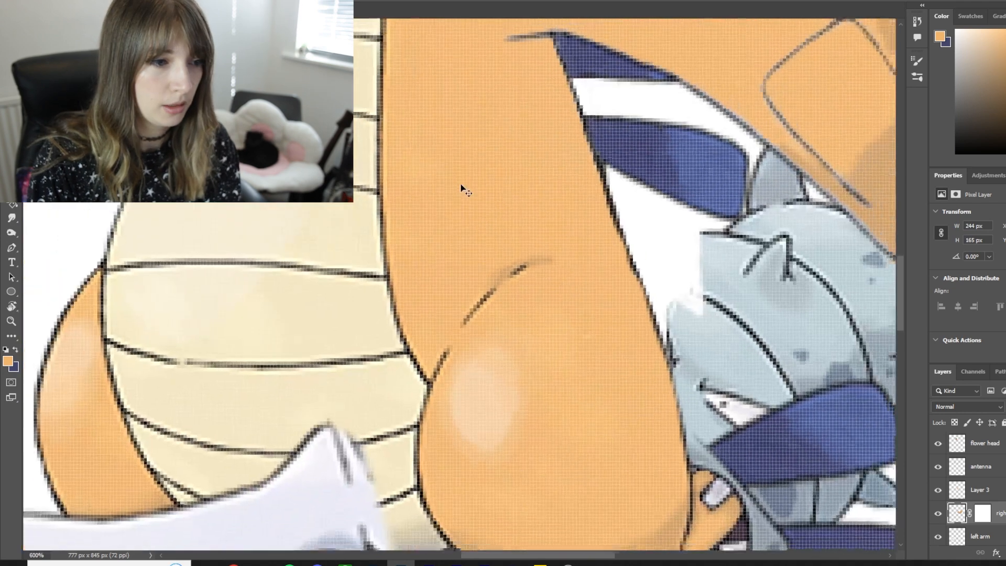
scroll(454, 197, down, 2)
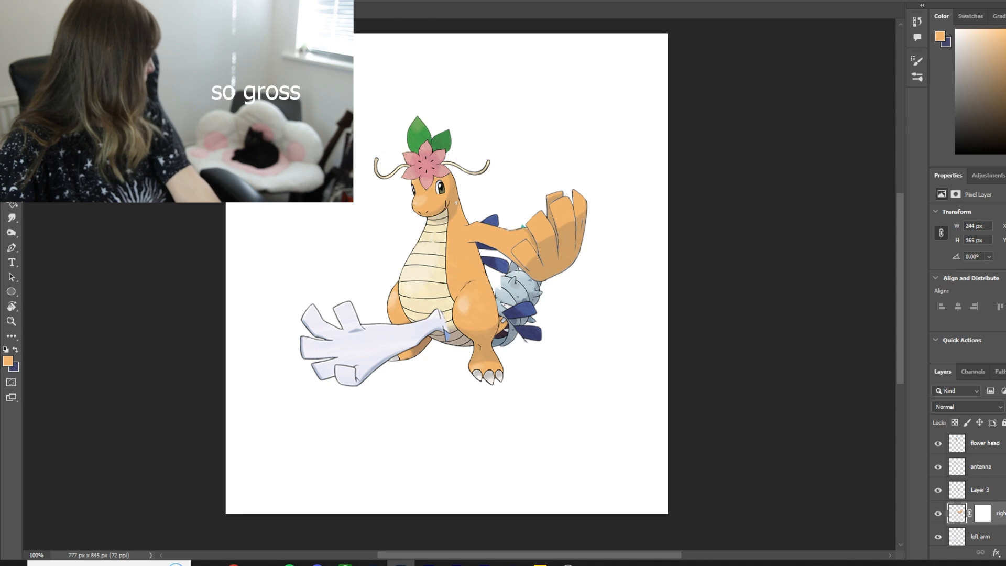
scroll(562, 252, up, 2)
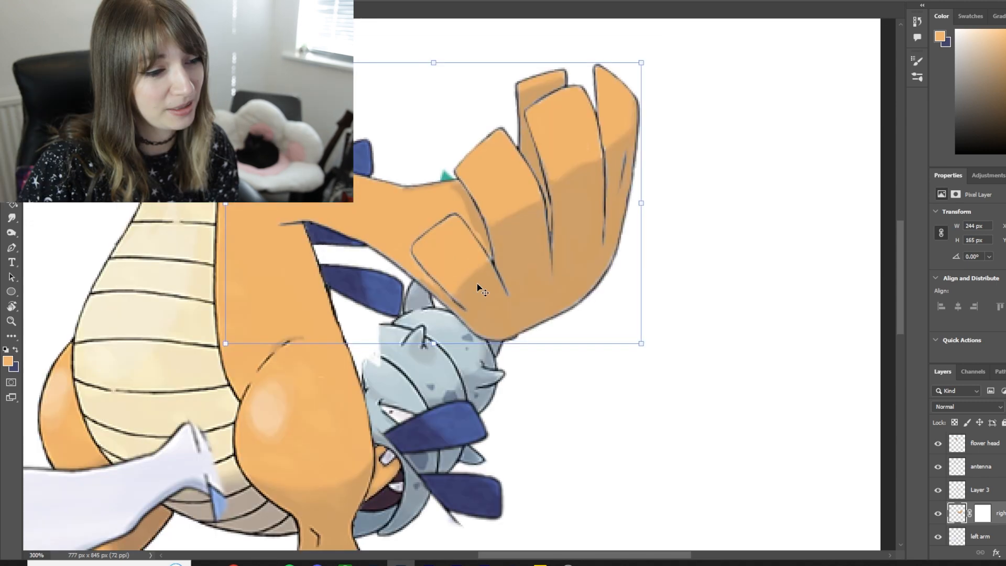
key(Left)
key(d)
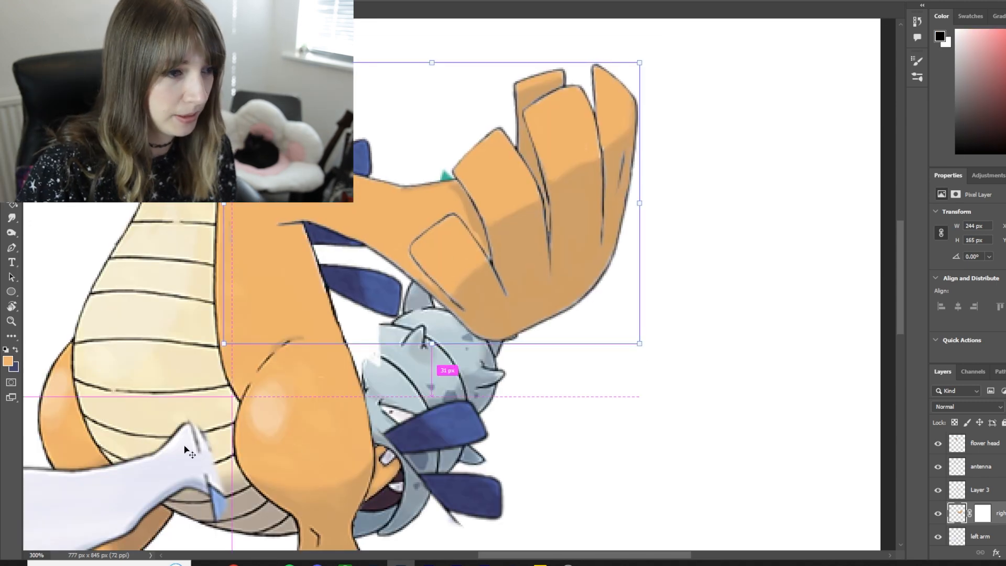
key(Right)
- Rotate the white left arm upward and attach it to Dragonite's other shoulder
drag(544, 401, 568, 398)
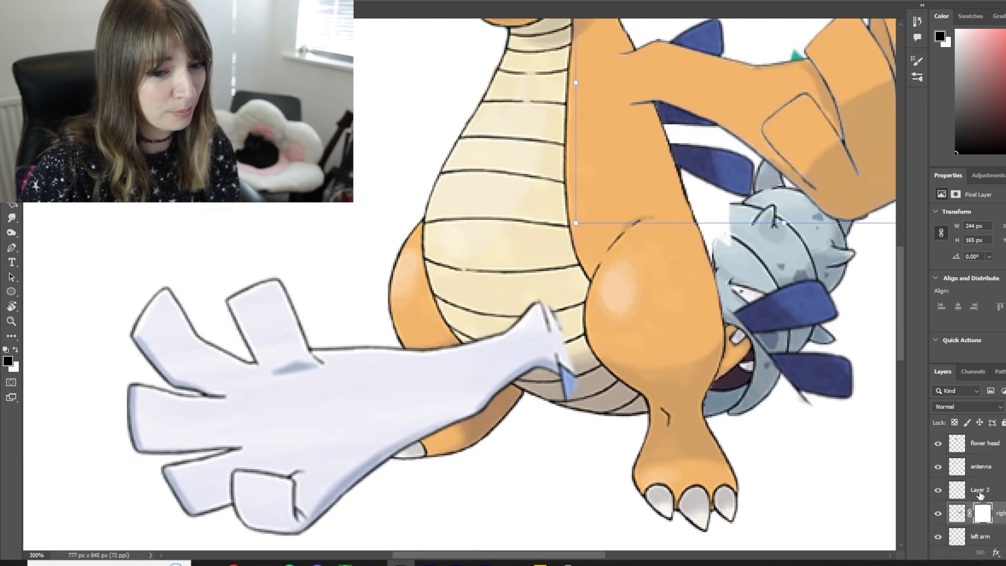
click(980, 495)
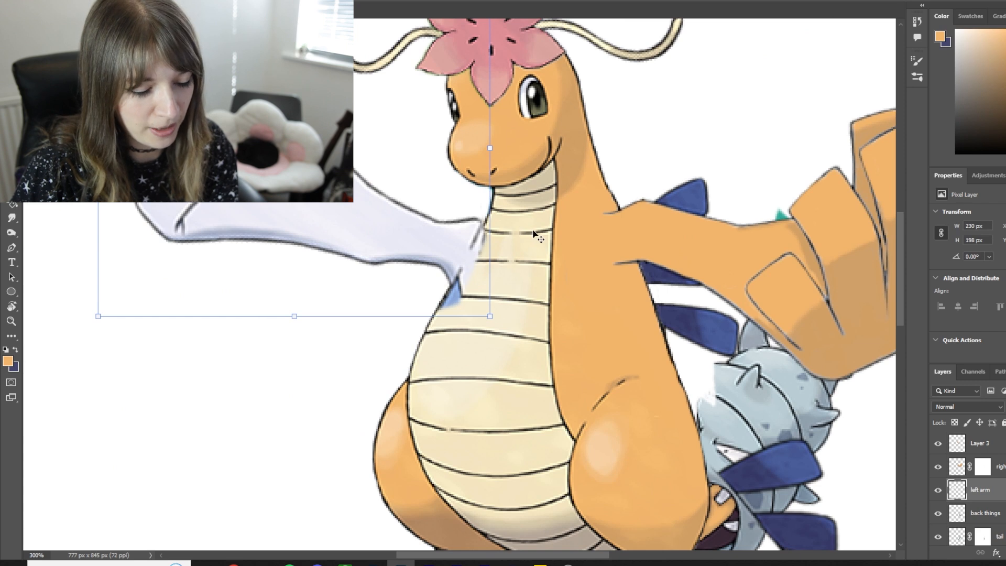
key(ctrl+1)
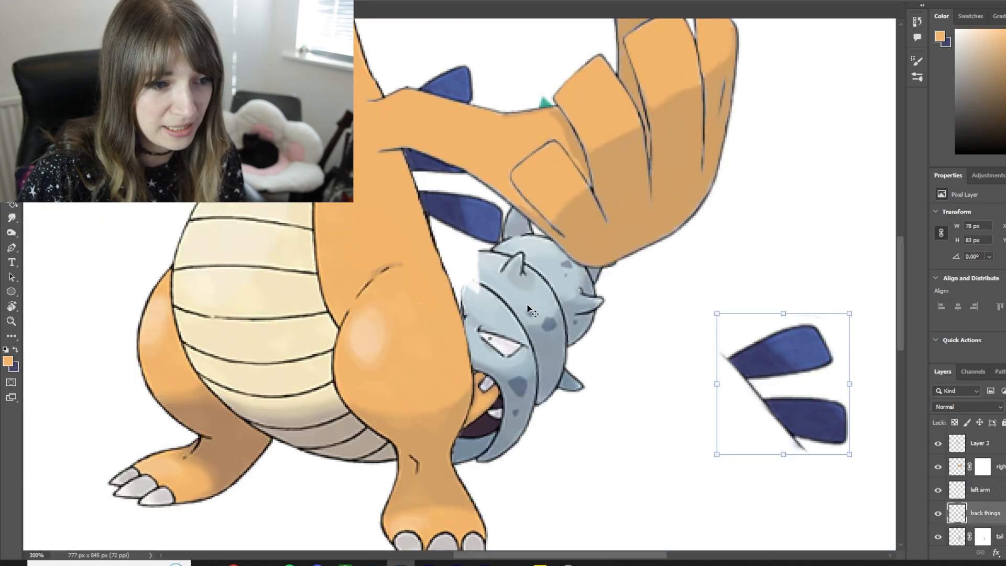
- Move the extra pair of blue back fins behind Dragonite's lower back and rotate them to continue the row
drag(752, 373, 430, 271)
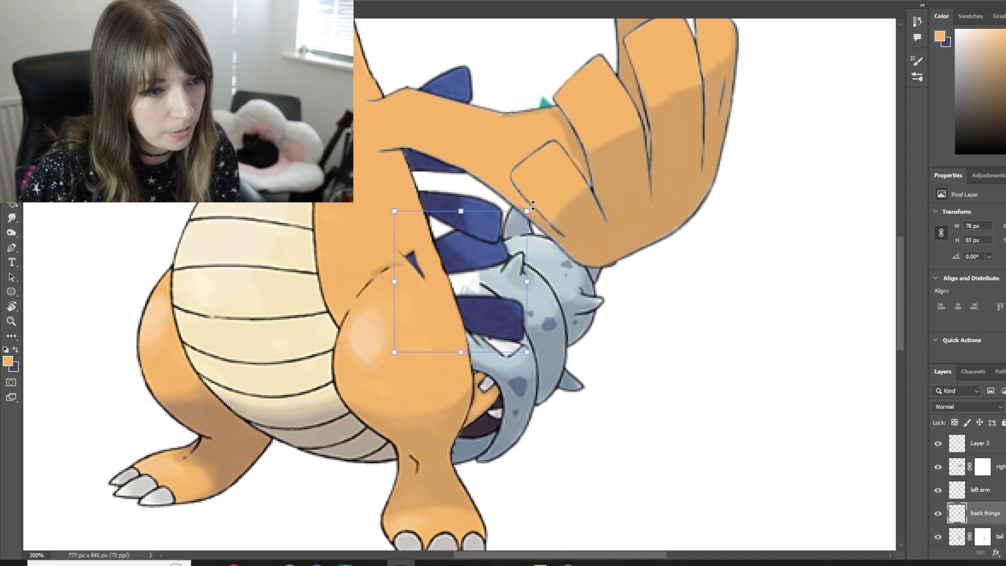
drag(535, 206, 561, 244)
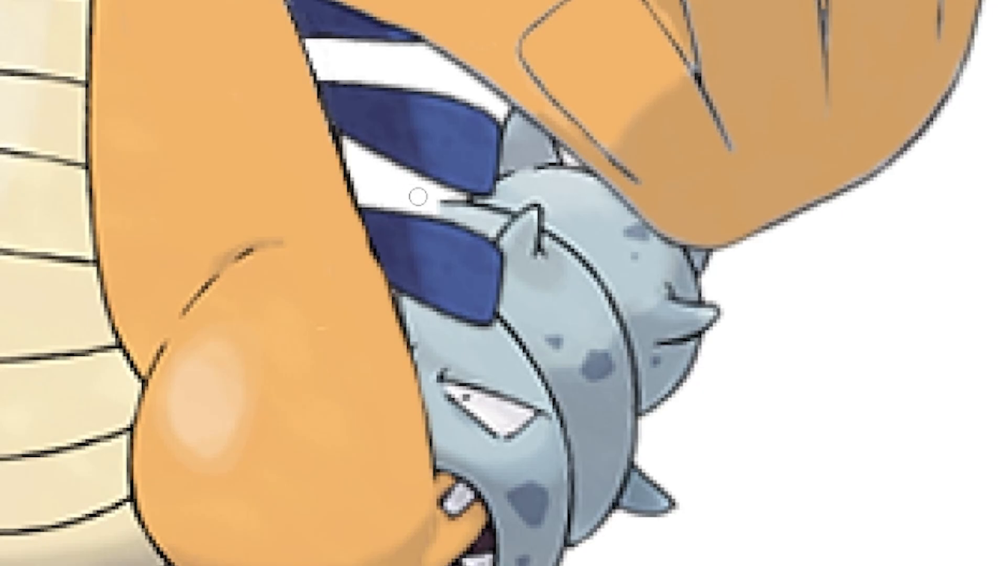
key(ctrl+plus)
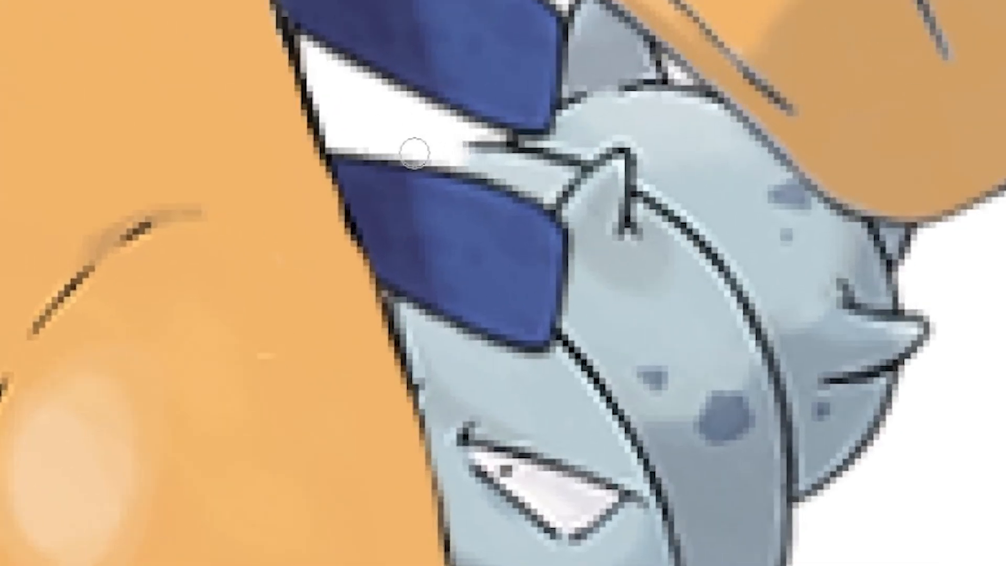
- Sample the dark outline color and paint the missing upper outline of the tail shell between the blue fins
drag(511, 127, 445, 141)
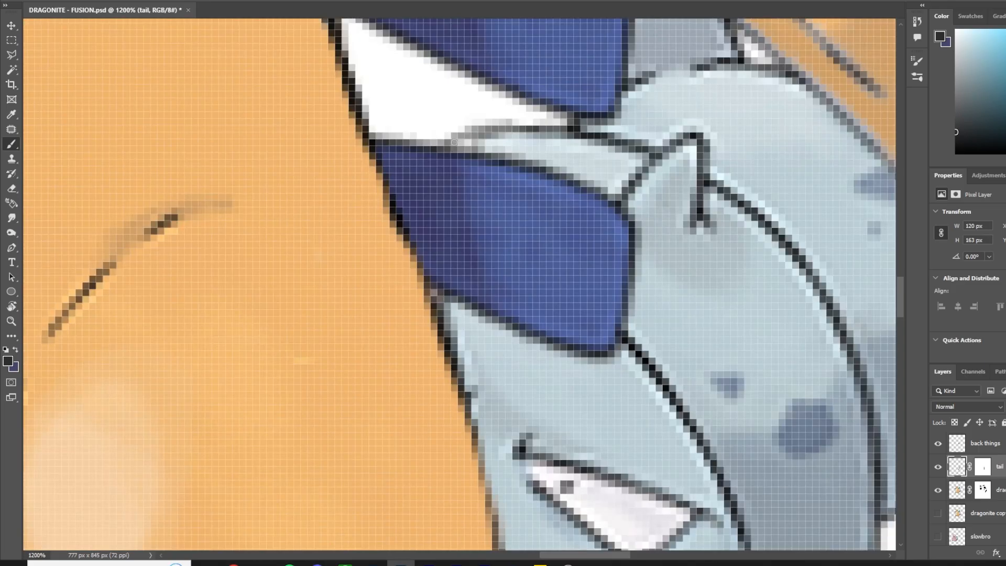
click(8, 361)
click(581, 143)
click(949, 174)
drag(551, 136, 448, 142)
- Mask away the shoulder end of the left arm where it overlaps Dragonite's belly
scroll(480, 285, down, 5)
drag(471, 285, 877, 498)
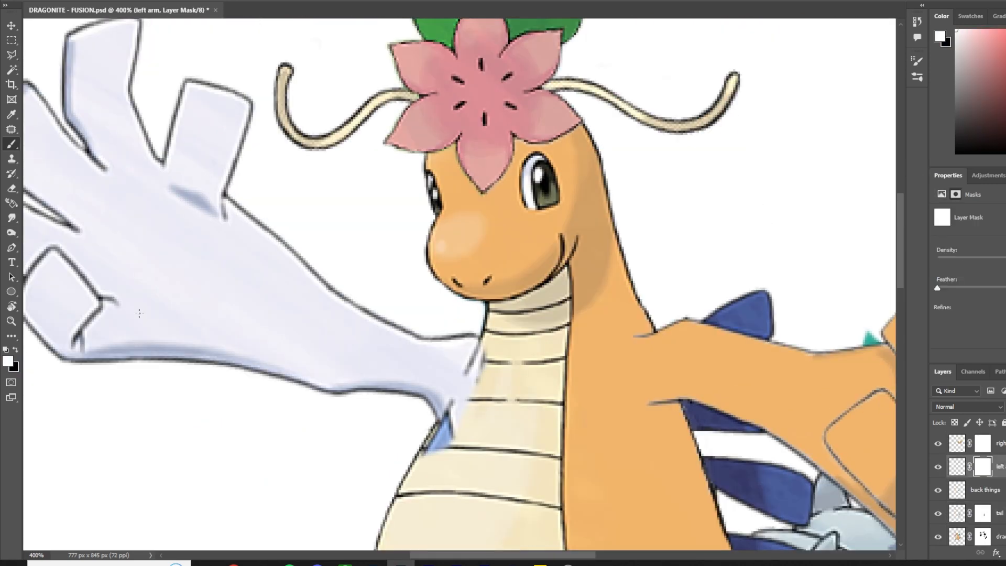
click(13, 368)
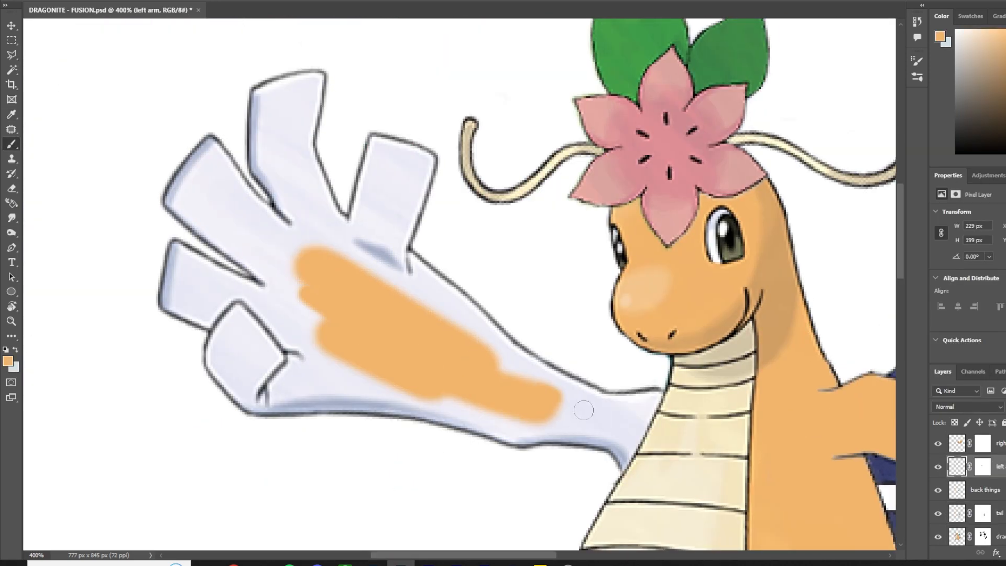
- Undo the orange painted directly on the arm and paint the left arm and its fingers orange on a new layer
key(ctrl+z)
mouse_move(650, 399)
mouse_down()
mouse_move(452, 388)
mouse_move(490, 340)
mouse_move(554, 420)
mouse_up()
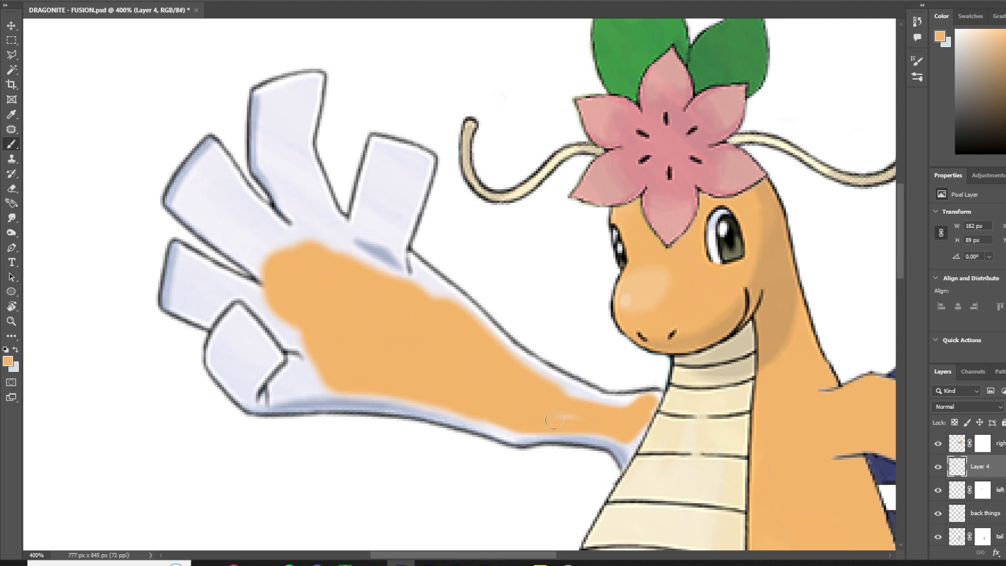
drag(417, 225, 366, 230)
drag(335, 226, 283, 105)
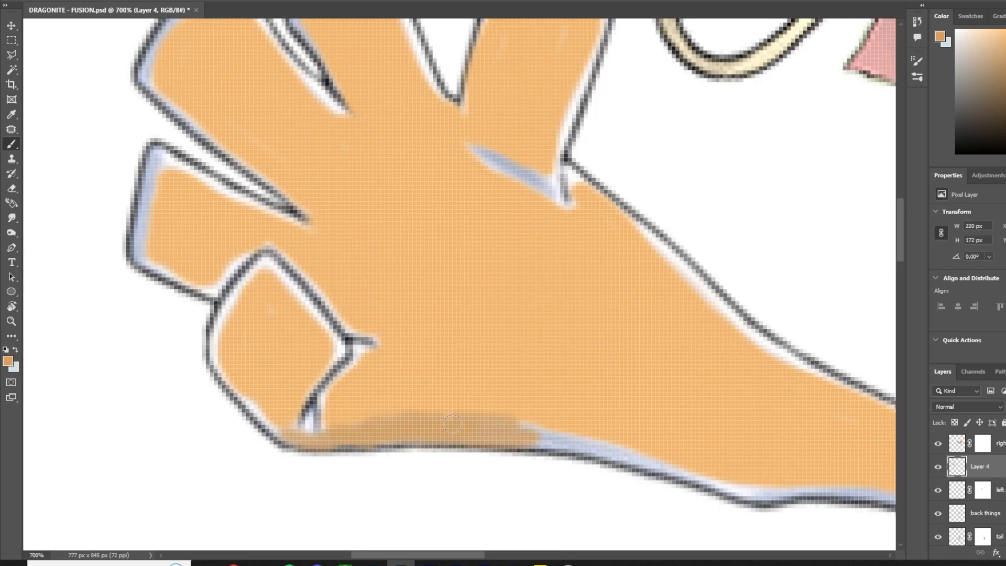
- Paint darker orange shading along the left arm's lower edge, the finger edges and the crease below the last finger
drag(534, 427, 791, 495)
drag(681, 393, 461, 350)
mouse_move(346, 316)
mouse_down()
mouse_move(460, 418)
mouse_move(464, 408)
mouse_up()
drag(367, 199, 455, 247)
drag(50, 210, 38, 311)
drag(362, 262, 440, 379)
drag(192, 143, 121, 243)
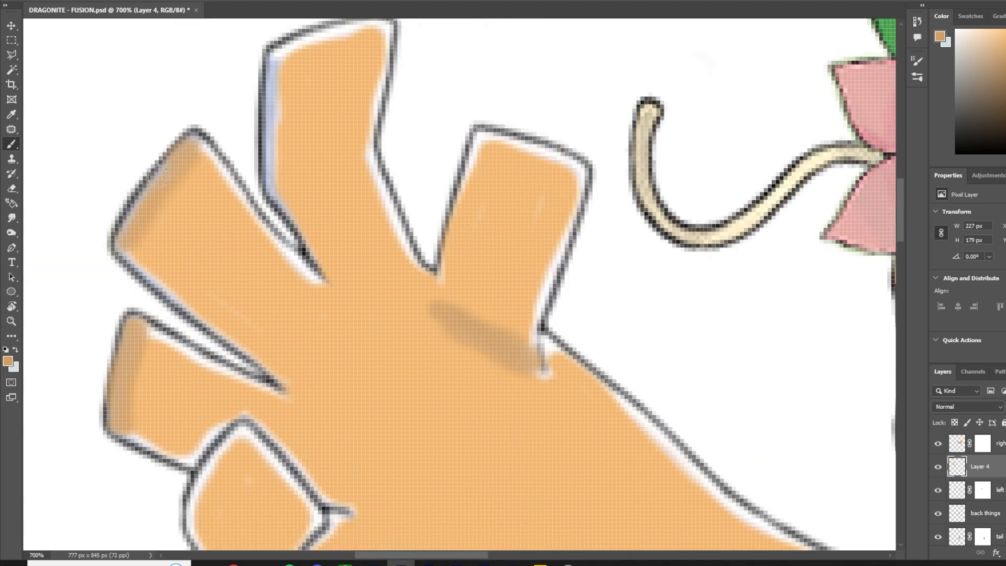
drag(273, 57, 317, 275)
- Pick further orange tones and paint over the pale fringes next to the outlines of both arms
click(7, 361)
click(938, 163)
drag(472, 445, 236, 95)
drag(629, 346, 686, 377)
drag(142, 204, 388, 377)
click(7, 362)
click(939, 161)
drag(491, 262, 277, 318)
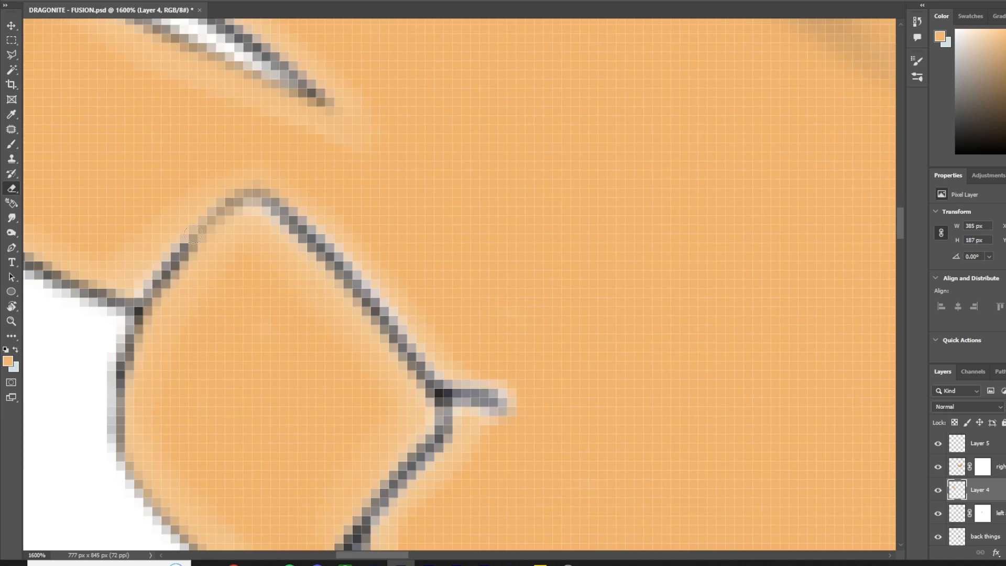
- Erase the orange paint that covers the outlines of the left hand and forearm
drag(315, 131, 471, 462)
drag(343, 176, 173, 422)
drag(208, 462, 209, 254)
mouse_move(386, 105)
mouse_down()
mouse_move(235, 398)
mouse_move(209, 503)
mouse_up()
drag(524, 472, 367, 115)
drag(655, 450, 310, 78)
drag(649, 333, 534, 134)
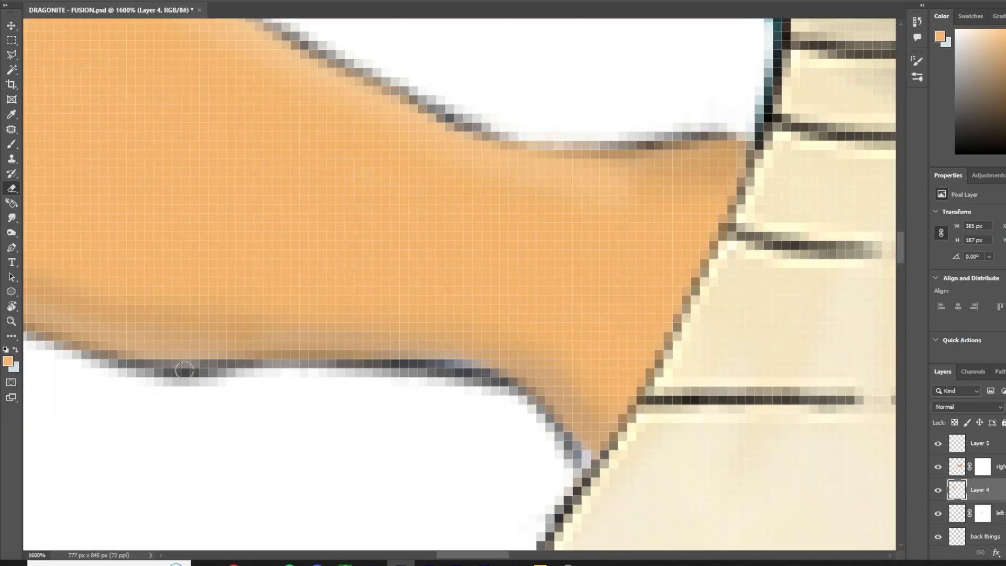
- Erase the paint on Layer 5 that covers the finger and palm outlines of the right arm
click(980, 444)
drag(681, 314, 210, 262)
drag(577, 183, 189, 416)
mouse_move(524, 445)
mouse_down()
mouse_move(262, 157)
mouse_move(331, 235)
mouse_up()
drag(285, 42, 164, 128)
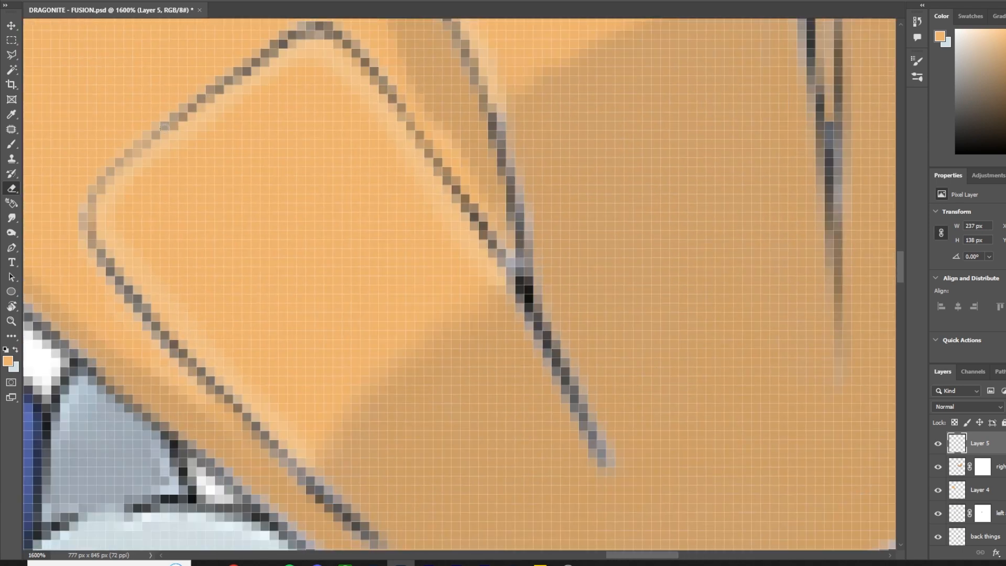
- Return to Layer 4 and cover the remaining pale fringe around the left hand's thumb and its crease with orange
key(ctrl+minus)
key(ctrl+minus)
key(ctrl+minus)
key(ctrl+minus)
key(ctrl+minus)
key(ctrl+minus)
key(ctrl+minus)
key(ctrl+minus)
key(ctrl+minus)
drag(158, 210, 341, 262)
key(ctrl+plus)
key(ctrl+plus)
key(ctrl+plus)
key(ctrl+plus)
key(ctrl+plus)
click(991, 494)
key(ctrl+plus)
key(ctrl+plus)
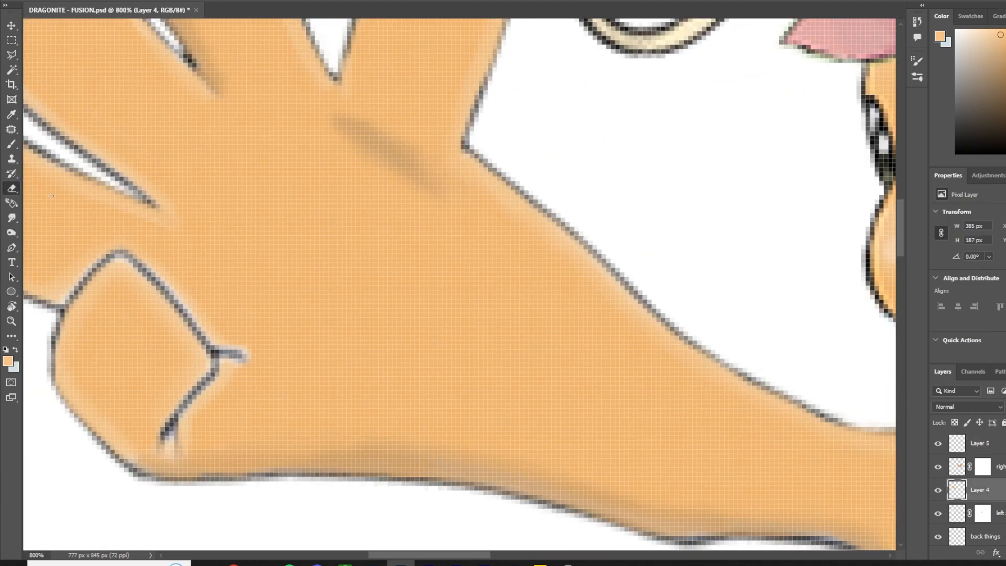
key(ctrl+minus)
key(ctrl+minus)
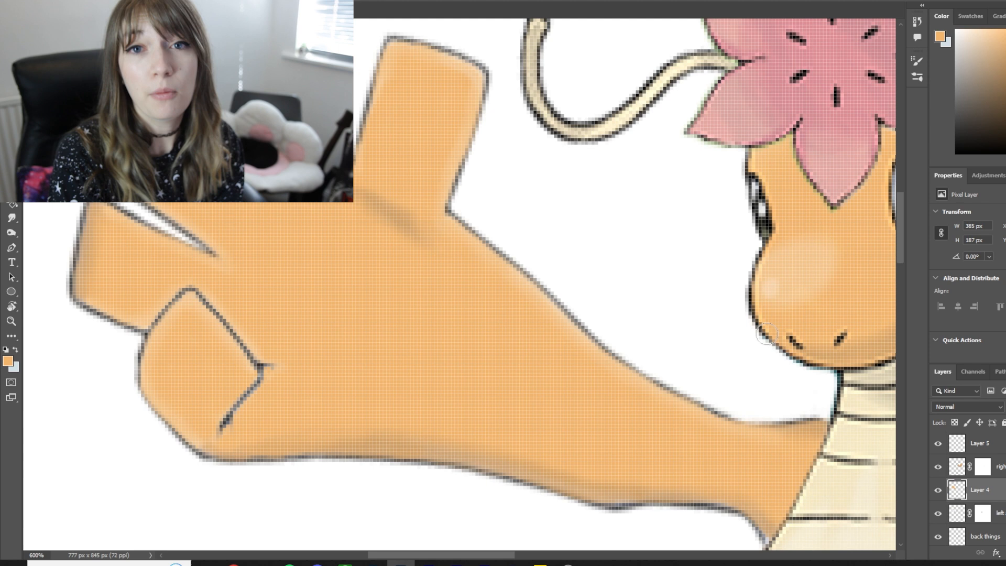
key(ctrl+1)
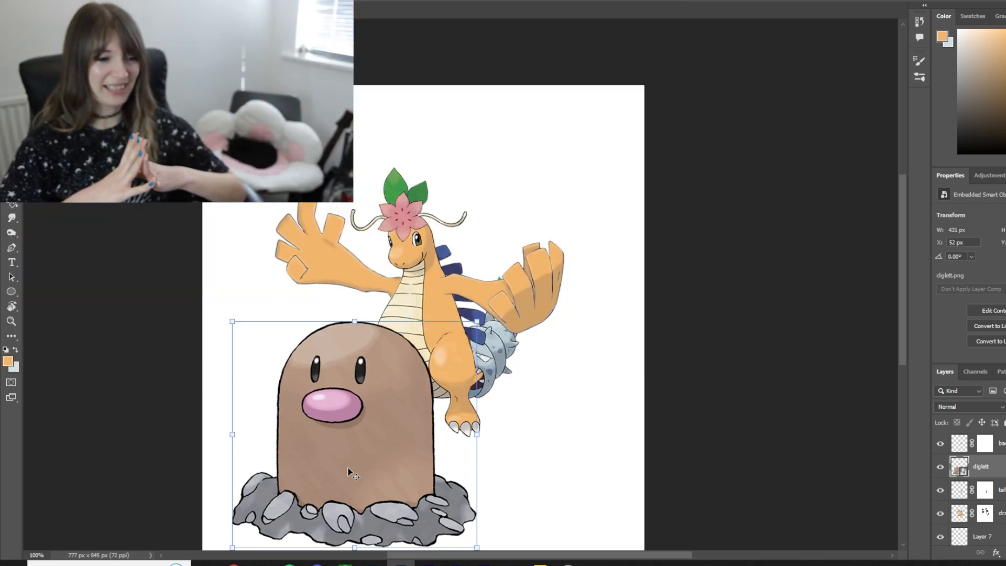
- Scale down the Diglett image and place it over Dragonite's foot next to the tail
drag(348, 468, 364, 467)
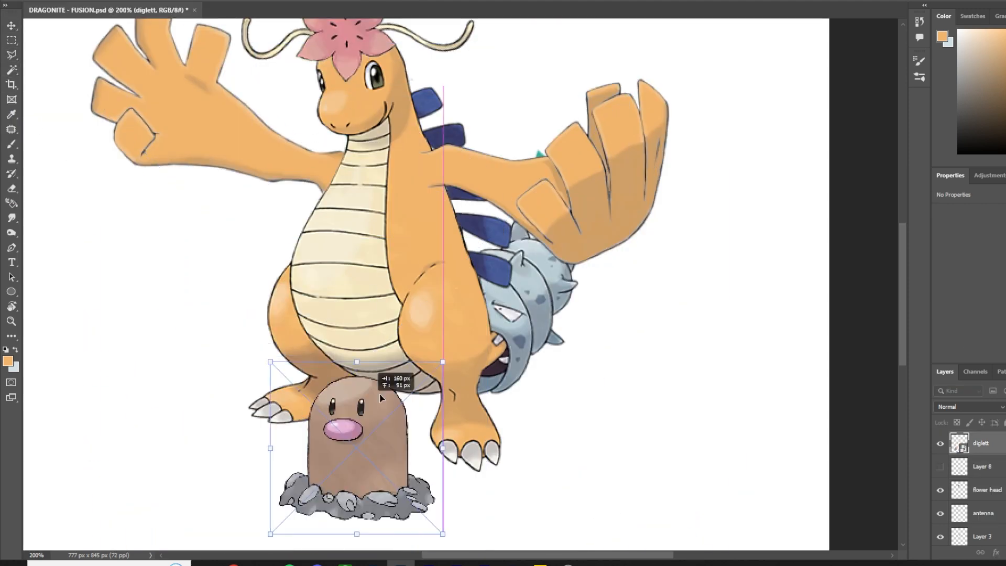
drag(494, 326, 494, 341)
drag(540, 298, 551, 309)
drag(538, 316, 482, 356)
key(Return)
- Hide the claws sticking out beneath Diglett's rocks by painting black on Dragonite's layer mask, and select the Diglett layer
key(ctrl+plus)
drag(652, 388, 702, 281)
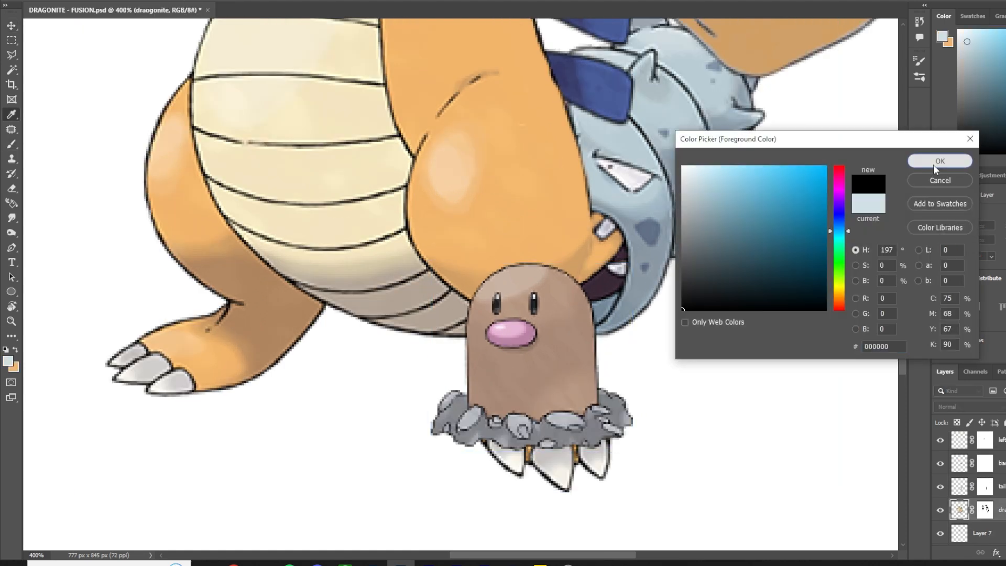
click(934, 163)
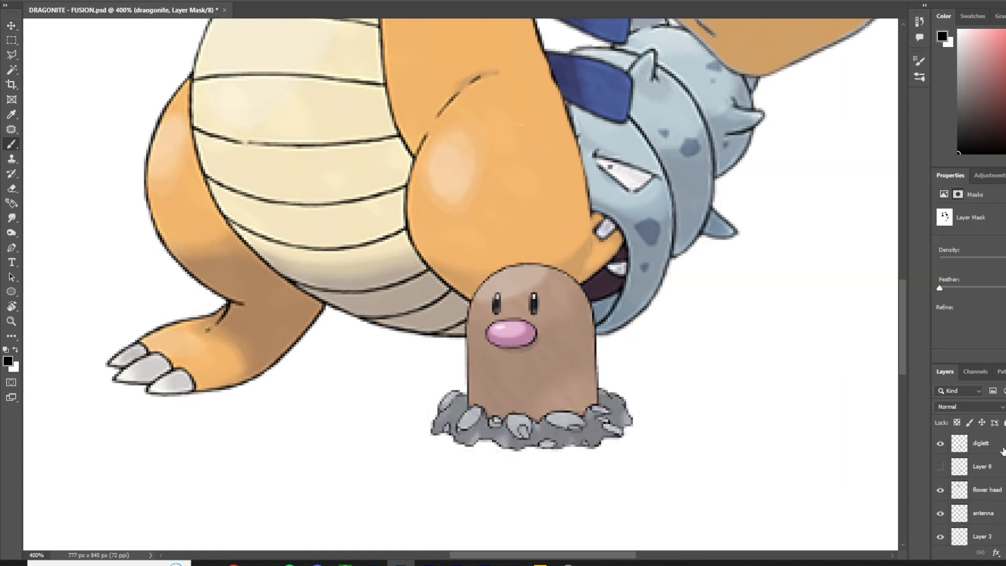
click(1003, 452)
key(v)
drag(633, 262, 595, 263)
key(Escape)
- Mask away Diglett's head and face so its brown body and rocks blend into Dragonite's lower leg
key(b)
mouse_move(468, 352)
mouse_down()
mouse_move(473, 305)
mouse_move(574, 283)
mouse_up()
key(ctrl+plus)
key(ctrl+plus)
drag(467, 432, 492, 343)
mouse_move(632, 309)
mouse_down()
mouse_move(658, 430)
mouse_move(638, 300)
mouse_up()
click(38, 1)
click(79, 137)
drag(516, 312, 602, 292)
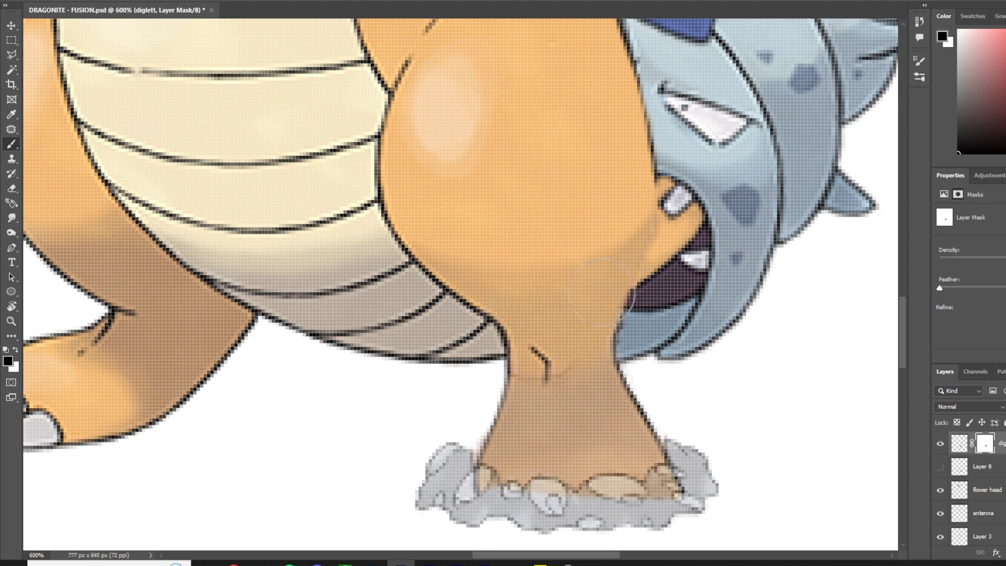
key(ctrl+1)
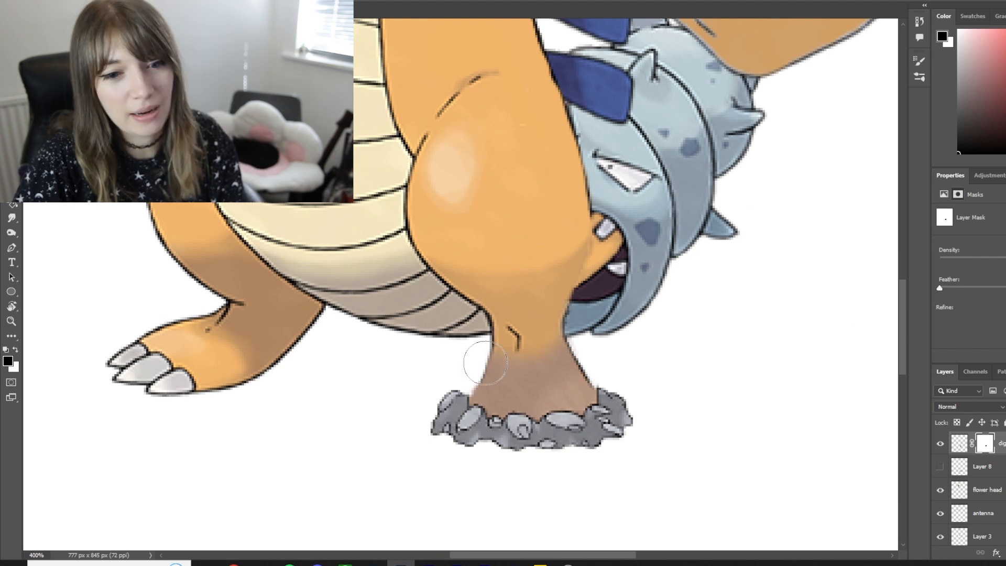
- Scale down a second Diglett and place it over Dragonite's other foot
drag(403, 210, 451, 461)
drag(423, 207, 498, 524)
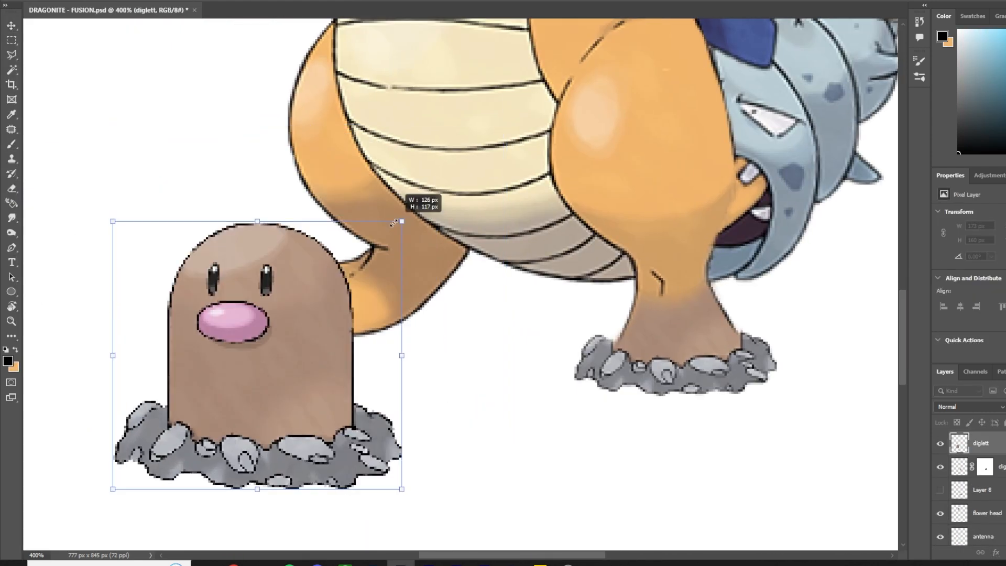
drag(410, 225, 477, 195)
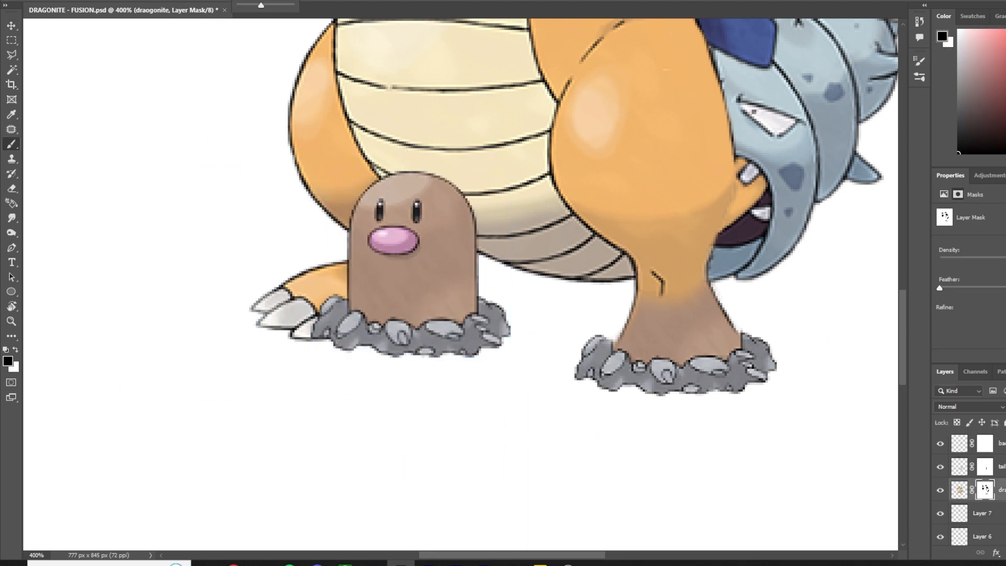
- Hide Dragonite's second foot and its claws around the new Diglett on Dragonite's layer mask
mouse_move(314, 315)
mouse_down()
mouse_move(273, 309)
mouse_move(408, 262)
mouse_move(200, 317)
mouse_up()
key(ctrl+plus)
key(ctrl+plus)
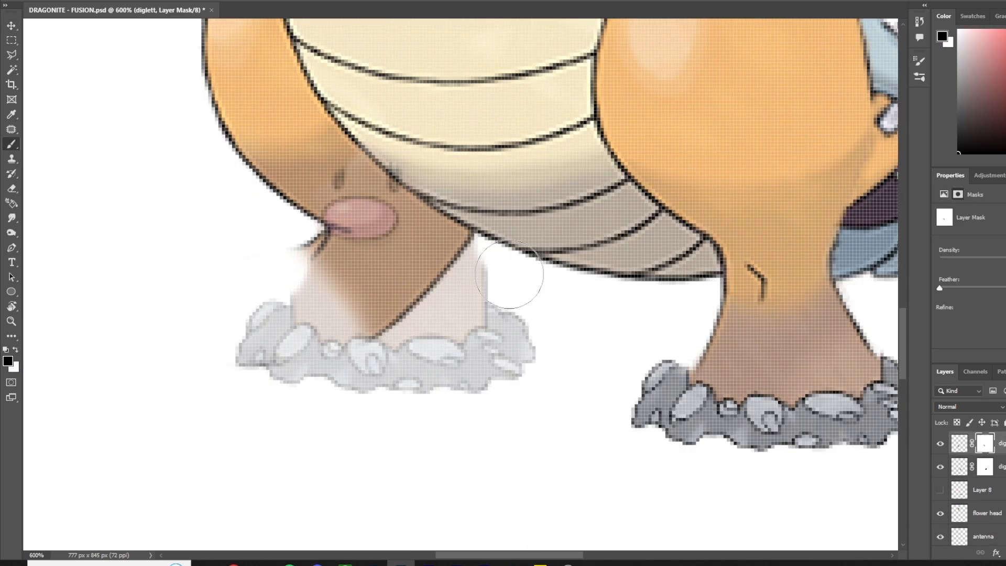
- Mask out the second Diglett's face and reshape its body and rocks to fit the leg's angle
mouse_move(392, 155)
mouse_down()
mouse_move(346, 204)
mouse_move(280, 243)
mouse_up()
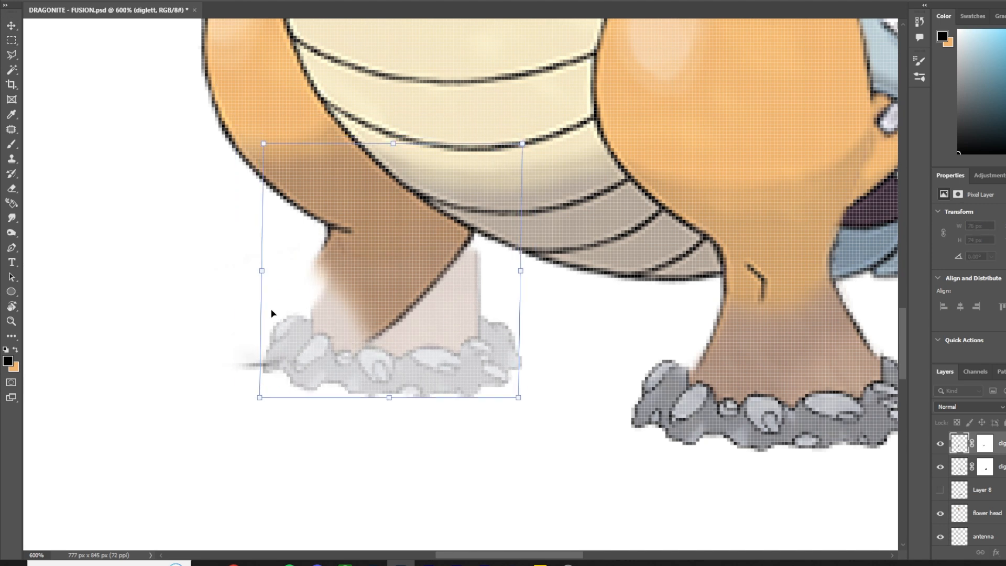
key(Return)
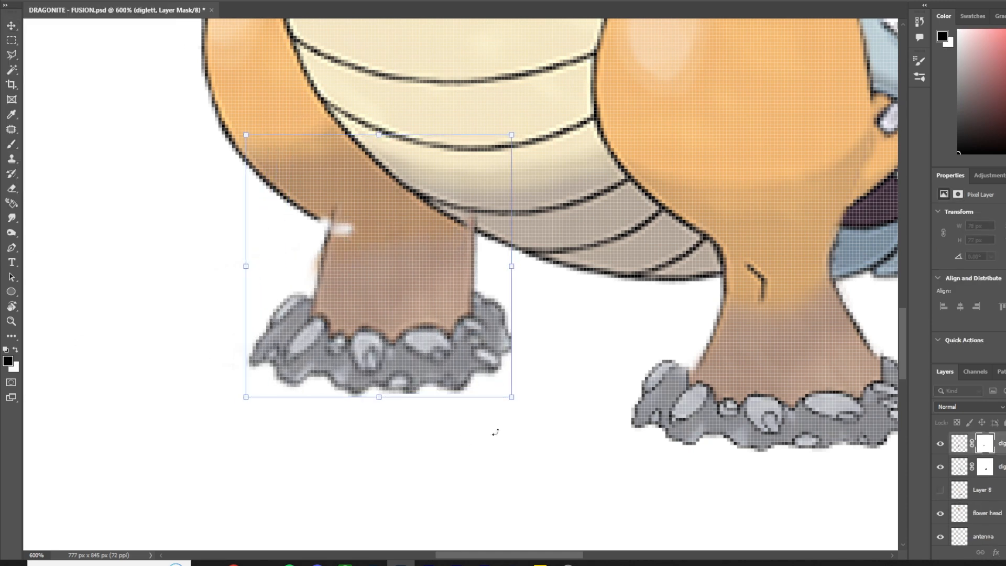
key(Return)
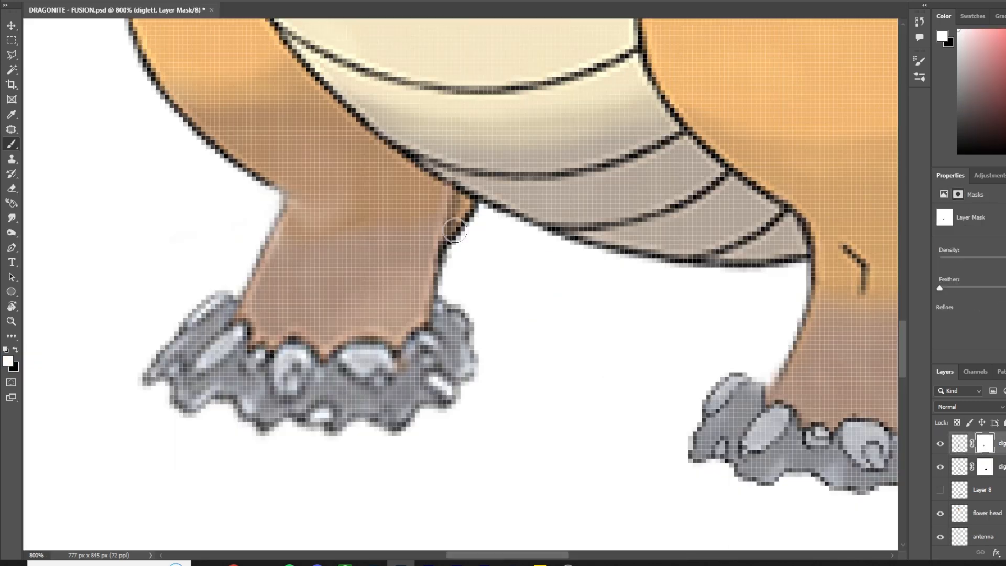
- Clean up both Diglett legs by completing their dark outlines and masking the leftover orange sliver beside the second leg
drag(459, 192, 445, 237)
drag(284, 206, 239, 297)
mouse_move(175, 333)
mouse_down()
mouse_move(174, 406)
mouse_move(468, 314)
mouse_move(179, 334)
mouse_up()
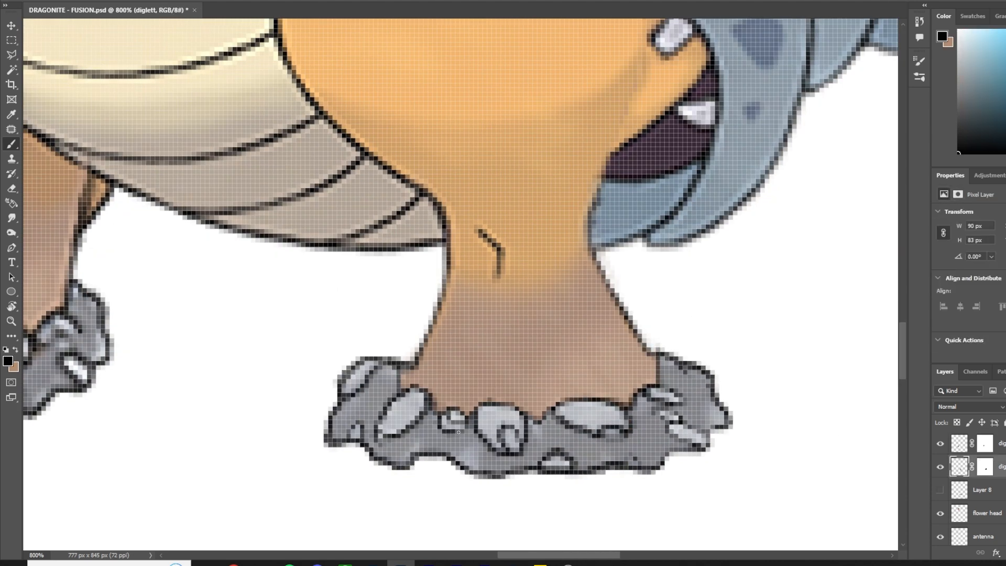
drag(425, 297, 434, 265)
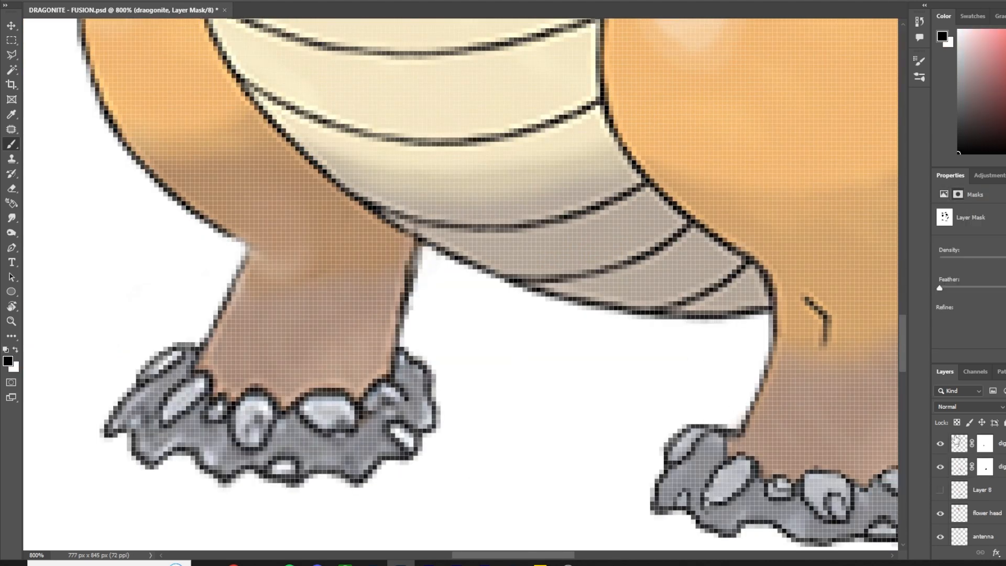
- Examine how both Diglett legs look against the rest of the fusion
click(984, 442)
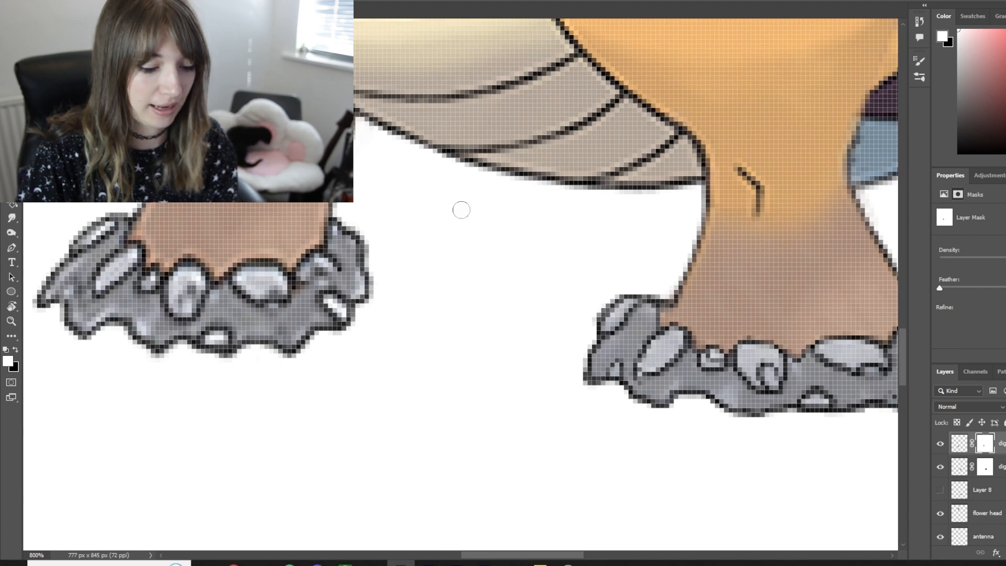
key(ctrl+minus)
key(ctrl+minus)
key(ctrl+minus)
key(ctrl+minus)
key(ctrl+minus)
key(ctrl+minus)
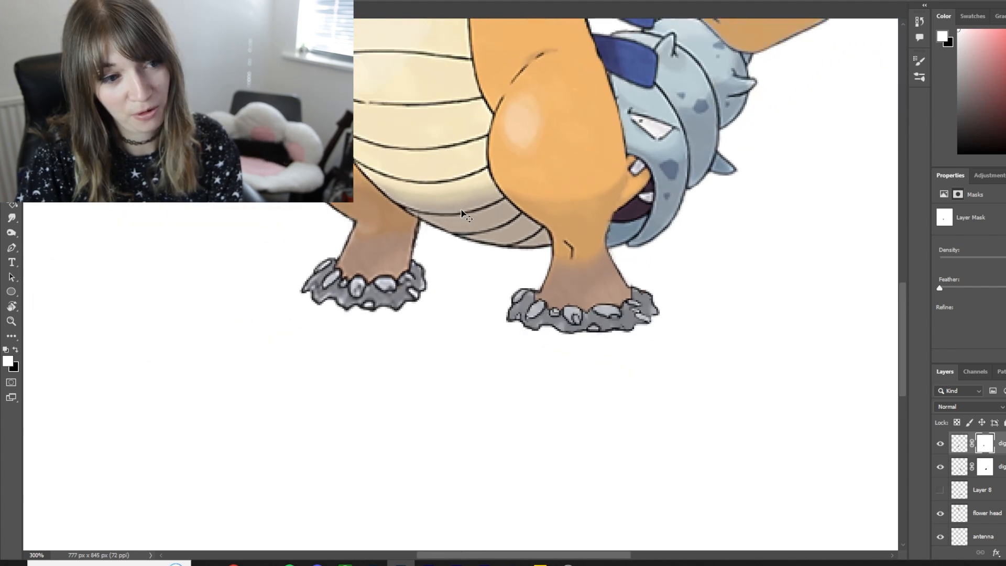
key(ctrl+minus)
key(ctrl+minus)
key(ctrl+plus)
key(ctrl+plus)
drag(461, 210, 467, 362)
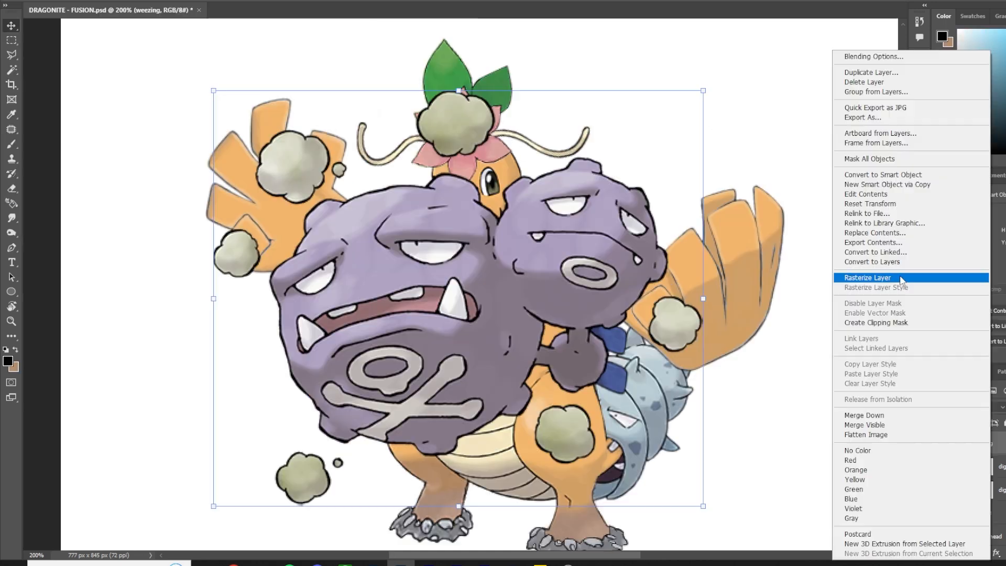
- Rasterize the Weezing layer, scale Weezing down and move it up over Dragonite's face
click(898, 276)
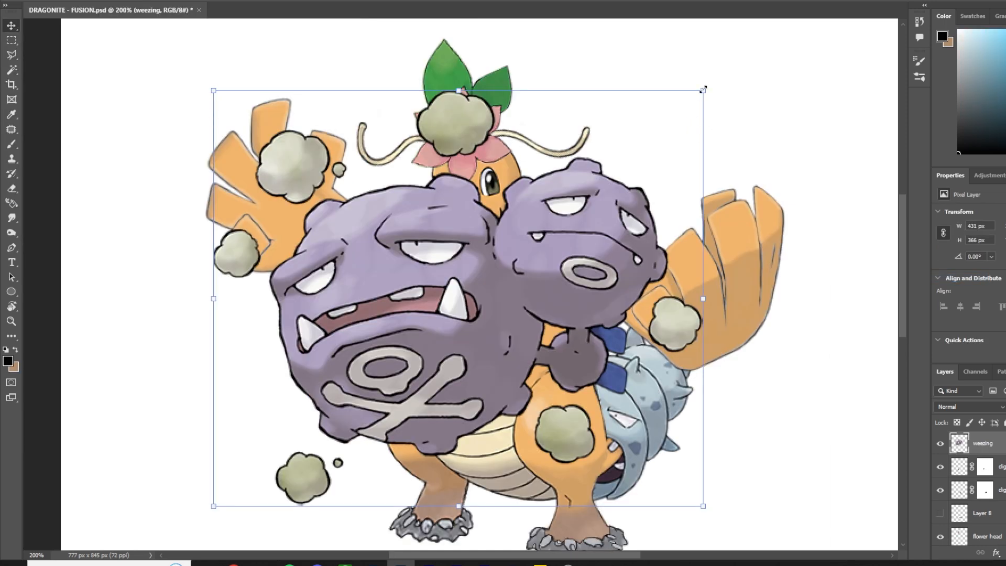
drag(702, 90, 498, 265)
drag(397, 326, 554, 165)
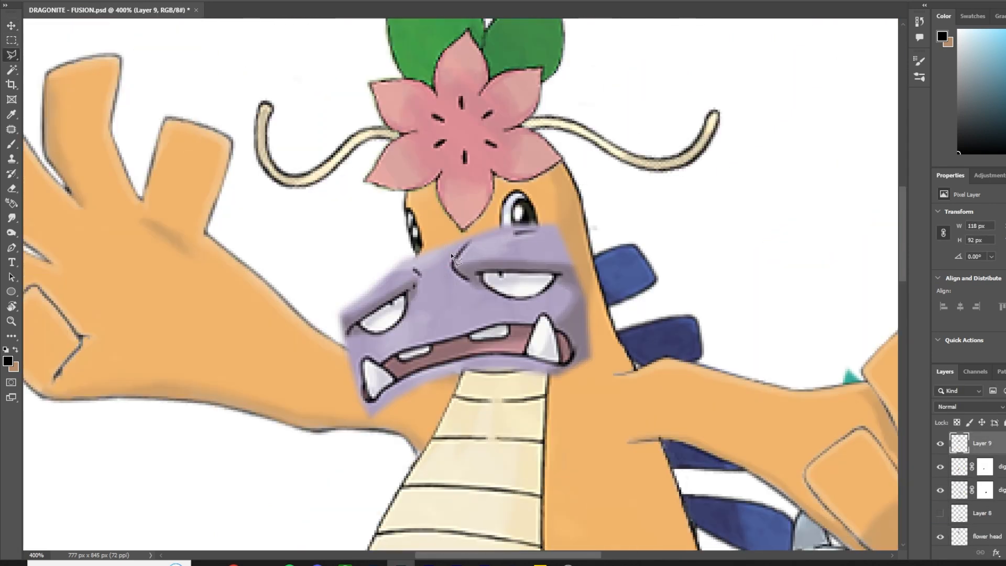
- Cut Weezing's two eyes onto separate layers and place them over Dragonite's eyes
drag(451, 253, 561, 193)
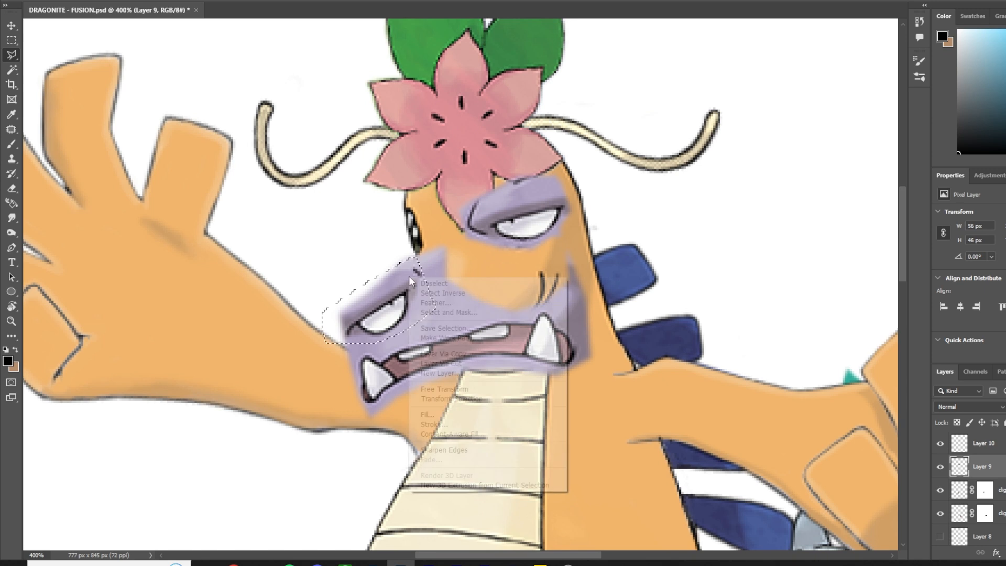
click(443, 353)
key(ctrl+t)
drag(385, 311, 417, 231)
key(Return)
- Erase leftover skin around Weezing's mouth, then resize the mouth and position it beneath Dragonite's snout
click(982, 490)
key(e)
mouse_move(361, 315)
mouse_down()
mouse_move(387, 276)
mouse_move(581, 335)
mouse_up()
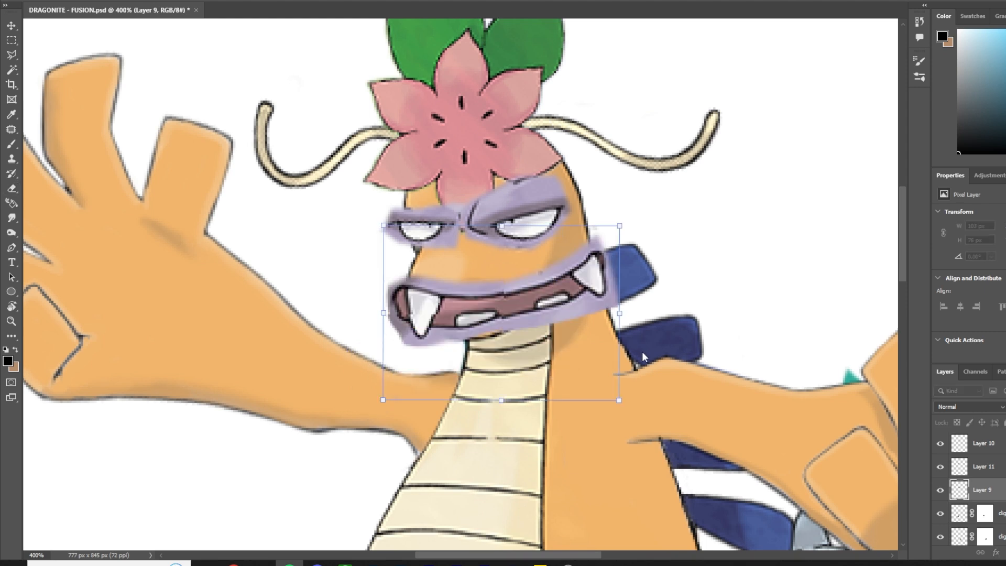
drag(524, 311, 489, 336)
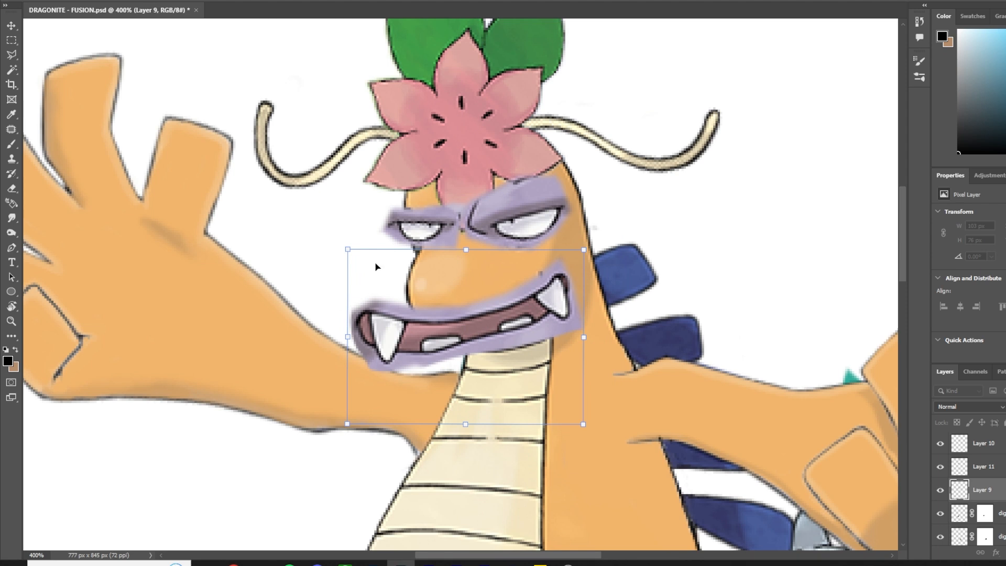
drag(375, 266, 479, 308)
drag(596, 435, 562, 409)
key(Return)
drag(493, 349, 505, 359)
- Add a layer mask to the Weezing mouth and hide the purple skin around its lips and fangs
key(ctrl+plus)
key(ctrl+plus)
click(1005, 553)
click(11, 144)
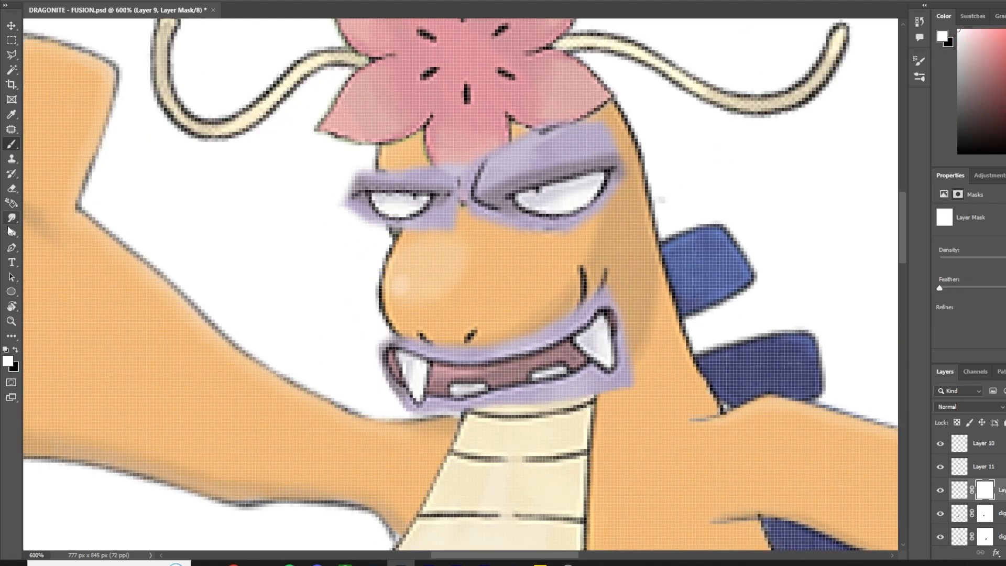
click(15, 349)
drag(600, 294, 414, 343)
drag(629, 375, 493, 409)
key(ctrl+plus)
key(ctrl+plus)
key(ctrl+plus)
drag(314, 388, 361, 532)
mouse_move(388, 419)
mouse_down()
mouse_move(697, 364)
mouse_move(729, 330)
mouse_up()
mouse_move(719, 460)
mouse_down()
mouse_move(734, 209)
mouse_move(781, 209)
mouse_up()
mouse_move(346, 229)
mouse_down()
mouse_move(398, 277)
mouse_move(700, 229)
mouse_up()
drag(413, 276, 551, 256)
mouse_move(796, 201)
mouse_down()
mouse_move(684, 390)
mouse_move(679, 416)
mouse_up()
- Warp the masked mouth so it curves along the underside of Dragonite's snout
click(41, 1)
click(210, 315)
drag(185, 350, 257, 314)
drag(717, 220, 634, 124)
drag(533, 337, 535, 331)
drag(534, 335, 534, 193)
drag(184, 467, 196, 318)
drag(540, 467, 544, 418)
drag(717, 467, 685, 360)
drag(362, 467, 338, 411)
key(Return)
- Warp the mouth a second time, pulling its lower corner and side edges inward to fit the narrow jaw
key(ctrl+minus)
key(ctrl+minus)
key(ctrl+minus)
key(v)
click(41, 1)
click(205, 306)
drag(337, 279, 347, 285)
drag(337, 341, 353, 316)
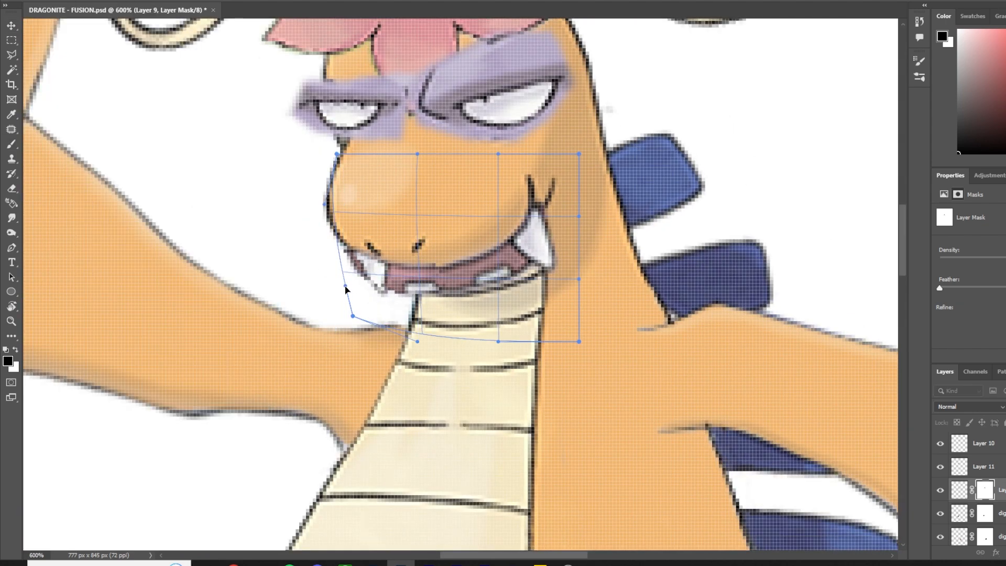
drag(337, 216, 325, 204)
drag(578, 279, 569, 252)
drag(579, 154, 562, 122)
key(Return)
key(b)
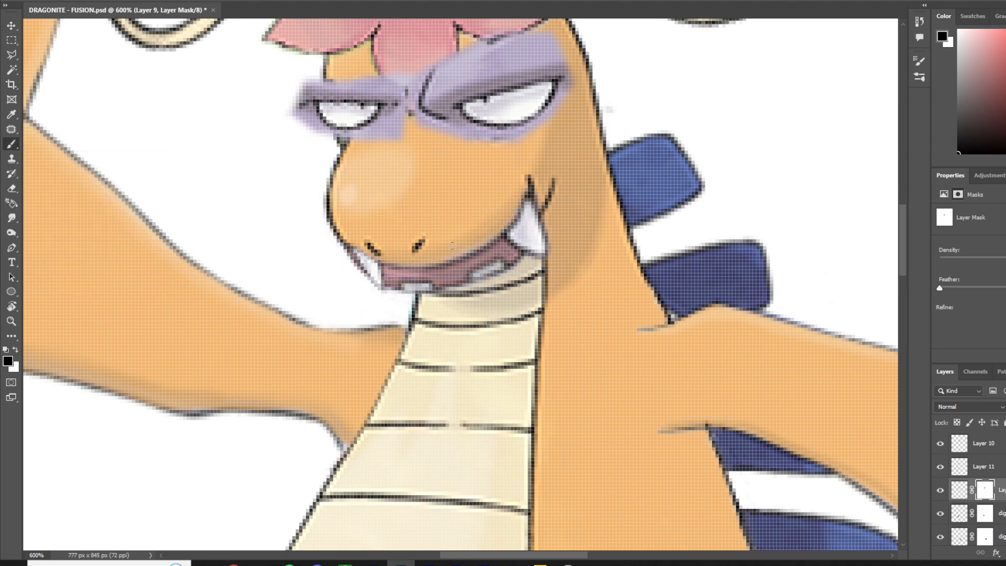
- Touch up the mouth's mask near the front fang, then slightly resize and reposition the mouth
click(397, 289)
key(ctrl+minus)
key(ctrl+minus)
key(ctrl+minus)
key(ctrl+minus)
key(ctrl+minus)
key(ctrl+plus)
key(ctrl+plus)
key(ctrl+plus)
key(ctrl+plus)
key(ctrl+plus)
key(v)
drag(336, 315, 330, 321)
drag(432, 205, 436, 209)
key(Return)
- Paint dark outlines along the mouth's upper and lower edges on the mouth layer itself
key(ctrl+plus)
key(ctrl+plus)
key(ctrl+plus)
click(14, 145)
click(960, 490)
mouse_move(229, 214)
mouse_down()
mouse_move(277, 286)
mouse_move(298, 253)
mouse_up()
mouse_move(298, 253)
mouse_down()
mouse_move(300, 305)
mouse_move(405, 303)
mouse_up()
mouse_move(407, 305)
mouse_down()
mouse_move(485, 298)
mouse_move(555, 250)
mouse_up()
mouse_move(592, 229)
mouse_down()
mouse_move(629, 152)
mouse_move(443, 257)
mouse_up()
drag(443, 258, 235, 220)
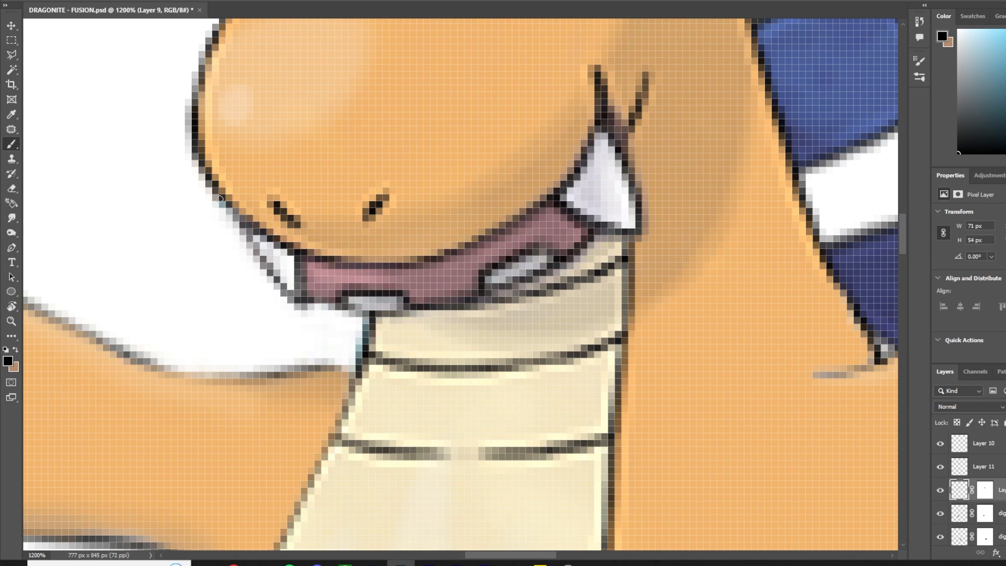
drag(277, 273, 338, 302)
- Hide the excess gum around and below the lower teeth on the mouth's layer mask
key(ctrl+minus)
key(ctrl+minus)
key(ctrl+minus)
key(ctrl+minus)
key(ctrl+plus)
key(ctrl+plus)
key(ctrl+plus)
key(ctrl+plus)
key(ctrl+plus)
click(986, 490)
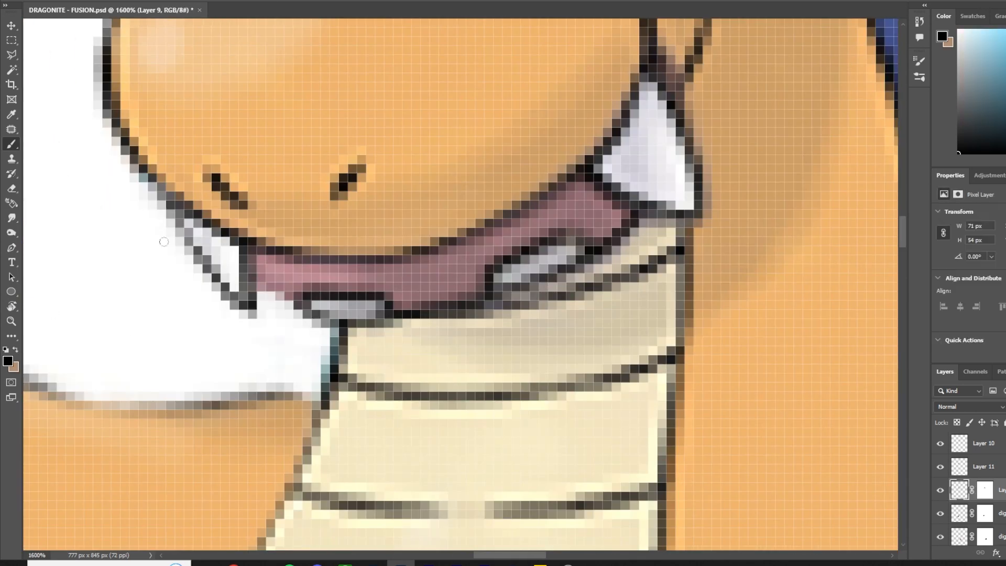
key(ctrl+minus)
key(ctrl+minus)
key(ctrl+minus)
key(ctrl+minus)
key(ctrl+plus)
key(ctrl+plus)
key(ctrl+plus)
key(ctrl+plus)
key(ctrl+plus)
key(ctrl+plus)
key(ctrl+minus)
key(ctrl+minus)
key(ctrl+minus)
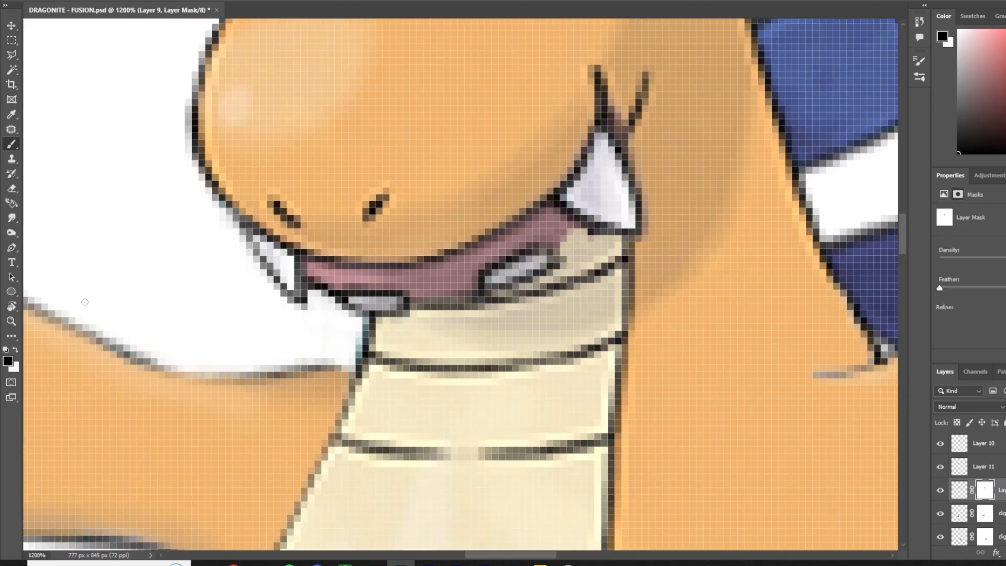
- Move the mouth up so it sits tightly against the underside of Dragonite's snout
key(ctrl+2)
key(ctrl+minus)
key(ctrl+minus)
key(ctrl+minus)
key(ctrl+minus)
key(ctrl+plus)
key(ctrl+plus)
key(ctrl+plus)
key(ctrl+plus)
key(v)
drag(383, 241, 369, 222)
key(ctrl+minus)
key(ctrl+minus)
key(ctrl+plus)
key(ctrl+plus)
key(b)
key(ctrl+minus)
key(ctrl+minus)
key(ctrl+plus)
key(ctrl+plus)
key(ctrl+backslash)
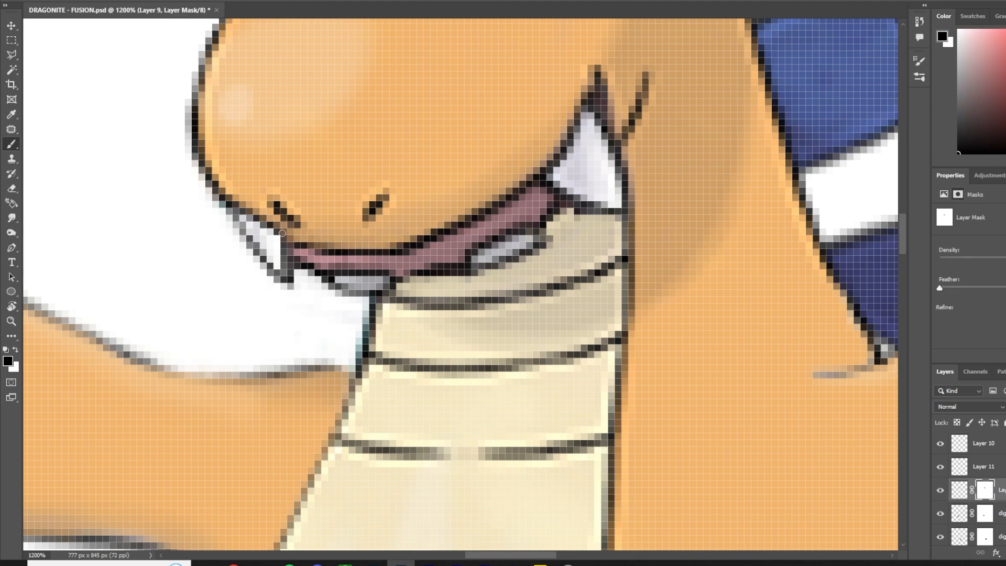
- Draw dark outlines for the lower jaw and the corner of the mouth on a new layer
key(ctrl+shift+alt+n)
mouse_move(319, 279)
mouse_down()
mouse_move(510, 278)
mouse_move(602, 214)
mouse_up()
drag(631, 178, 658, 81)
mouse_move(597, 215)
mouse_down()
mouse_move(434, 300)
mouse_move(354, 306)
mouse_up()
- Switch the paint colour to Dragonite's orange and fill in the lower lip beneath the teeth
click(8, 361)
click(217, 429)
key(Return)
key(ctrl+plus)
key(ctrl+plus)
mouse_move(191, 316)
mouse_down()
mouse_move(500, 278)
mouse_move(770, 97)
mouse_move(650, 209)
mouse_up()
key(ctrl+minus)
key(ctrl+minus)
key(ctrl+minus)
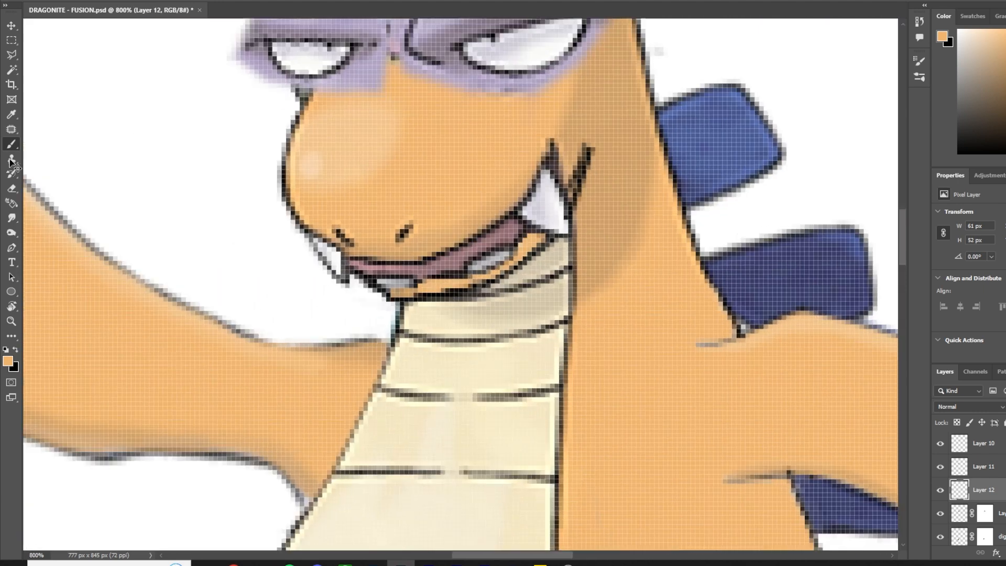
- Clean up and redraw the black outline along the underside of the lower lip where it meets the neck
key(ctrl+plus)
key(ctrl+plus)
key(e)
click(33, 1)
drag(315, 315, 441, 315)
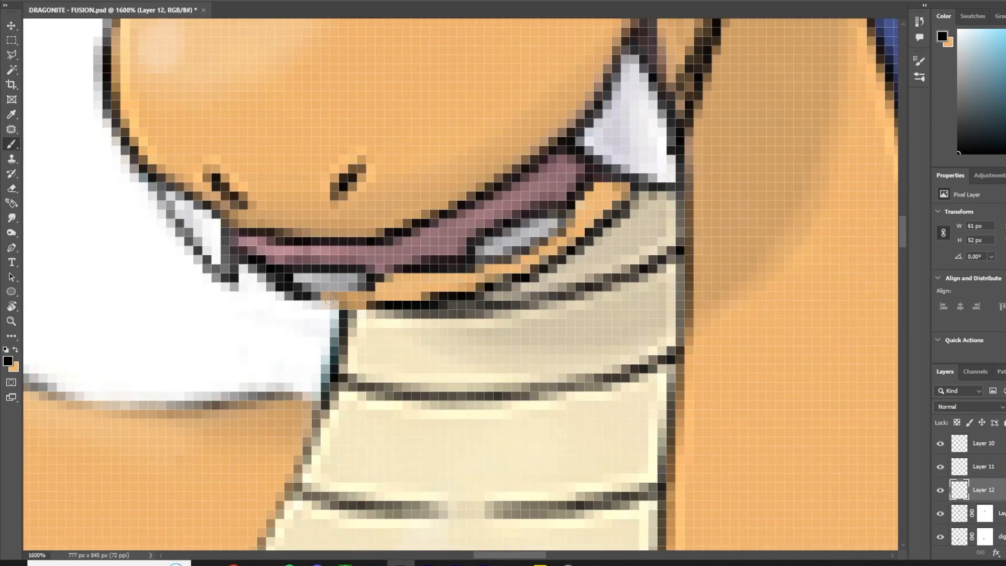
drag(329, 300, 375, 307)
key(ctrl+minus)
key(ctrl+minus)
key(ctrl+minus)
key(ctrl+minus)
key(ctrl+minus)
key(ctrl+minus)
key(ctrl+minus)
key(ctrl+minus)
- Touch up the edge of the small front fang and the lower jaw line with black and the mouth's pink
key(ctrl+plus)
key(ctrl+plus)
key(ctrl+plus)
key(ctrl+plus)
key(ctrl+plus)
key(ctrl+plus)
key(ctrl+plus)
key(ctrl+plus)
key(ctrl+plus)
key(ctrl+plus)
drag(173, 247, 208, 239)
key(x)
click(8, 361)
key(ctrl+minus)
key(ctrl+minus)
key(ctrl+minus)
key(ctrl+minus)
drag(251, 308, 446, 286)
key(ctrl+minus)
key(ctrl+minus)
key(ctrl+minus)
key(ctrl+minus)
key(ctrl+minus)
key(ctrl+minus)
key(ctrl+minus)
key(ctrl+minus)
key(ctrl+minus)
key(ctrl+minus)
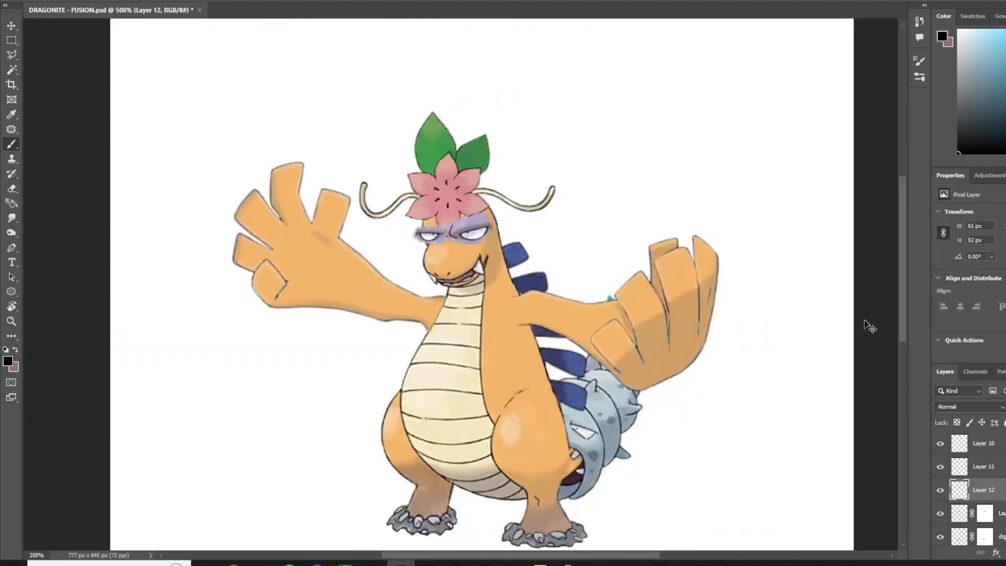
- Trace black outlines over the lower fingers and thumb of the hand in front of the tail on the new outline layer
key(ctrl+plus)
key(ctrl+plus)
key(ctrl+plus)
key(ctrl+plus)
key(ctrl+plus)
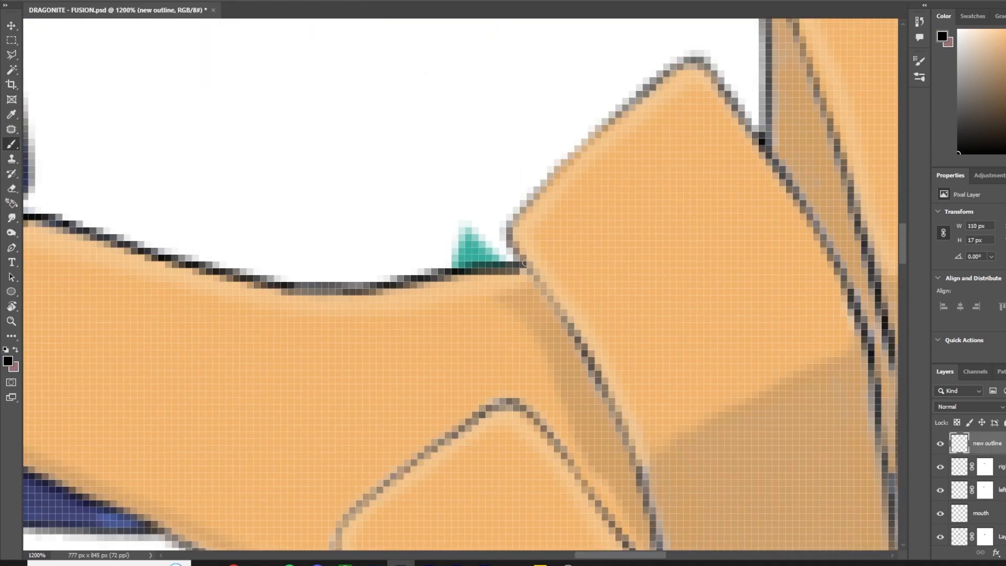
mouse_move(578, 347)
mouse_down()
mouse_move(683, 62)
mouse_move(740, 114)
mouse_up()
drag(771, 155, 638, 85)
drag(609, 45, 701, 185)
drag(703, 189, 702, 19)
mouse_move(702, 21)
mouse_down()
mouse_move(741, 145)
mouse_move(766, 422)
mouse_up()
mouse_move(443, 93)
mouse_down()
mouse_move(519, 272)
mouse_move(589, 485)
mouse_up()
drag(477, 321, 521, 272)
mouse_move(567, 304)
mouse_down()
mouse_move(319, 189)
mouse_move(384, 132)
mouse_move(423, 463)
mouse_up()
key(ctrl+z)
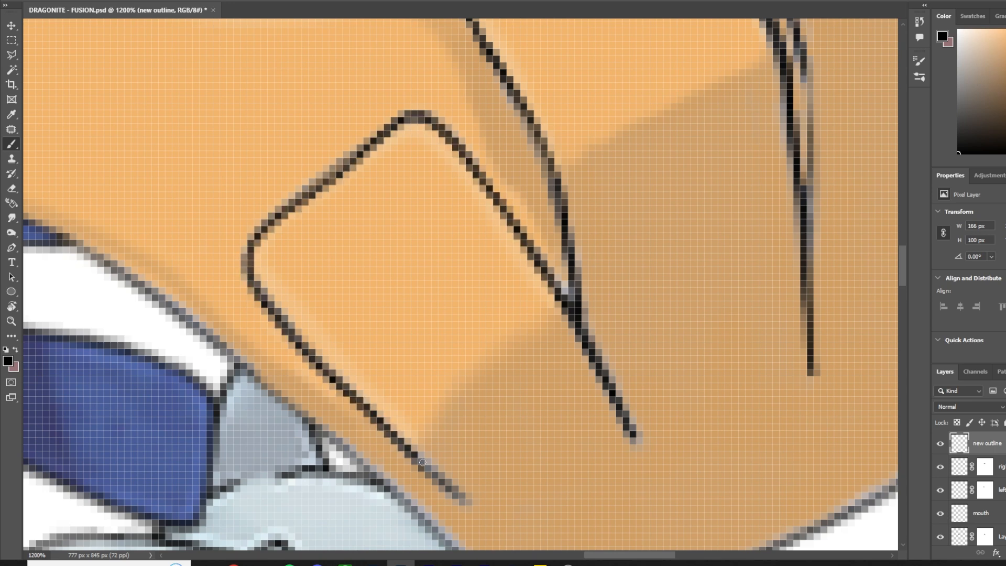
- Continue the black outline around the upper fingers of the same hand
drag(655, 183, 448, 411)
drag(583, 243, 605, 548)
drag(524, 131, 507, 438)
mouse_move(455, 383)
mouse_down()
mouse_move(455, 311)
mouse_move(648, 132)
mouse_move(488, 298)
mouse_up()
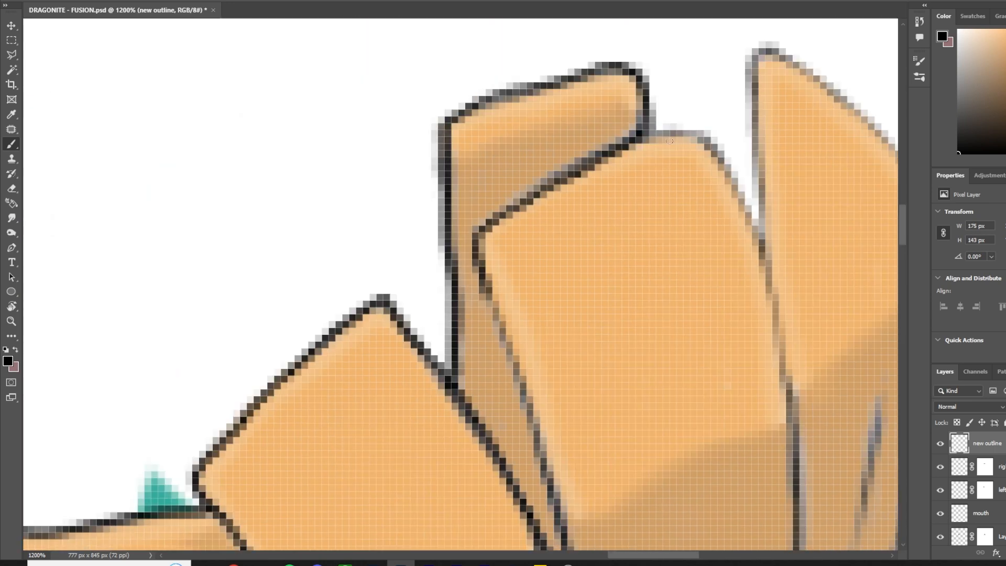
drag(576, 419, 480, 255)
drag(387, 131, 470, 347)
- Trace the remaining finger edges and the outline of the opposite raised hand and arm in black
scroll(461, 283, down, 3)
drag(262, 273, 682, 283)
mouse_move(862, 363)
mouse_down()
mouse_move(676, 331)
mouse_move(371, 85)
mouse_up()
drag(393, 105, 535, 327)
drag(515, 276, 433, 79)
drag(385, 236, 458, 398)
drag(457, 401, 497, 240)
mouse_move(454, 402)
mouse_down()
mouse_move(395, 274)
mouse_move(351, 118)
mouse_move(256, 260)
mouse_move(331, 411)
mouse_up()
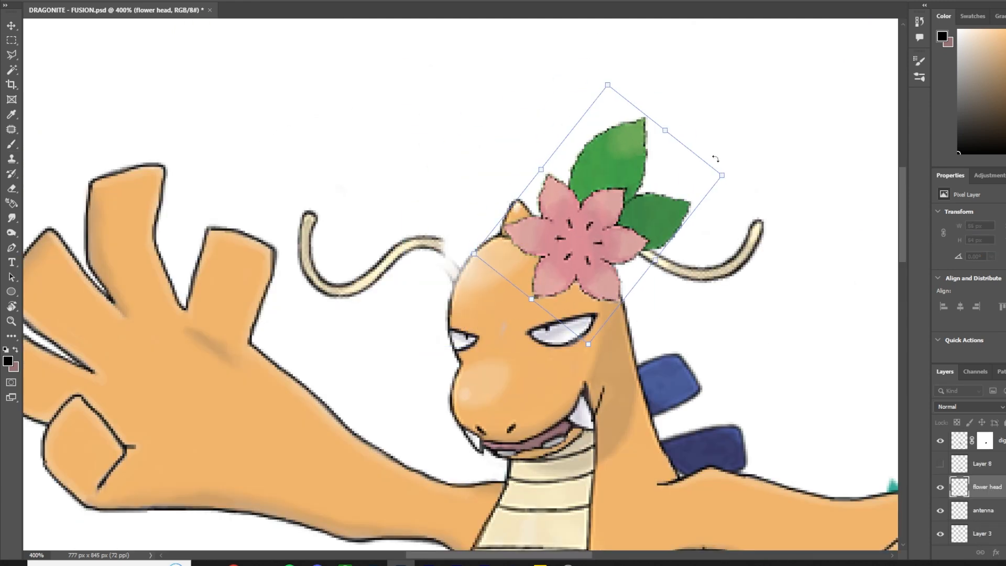
- Rotate the flower head onto one side of Dragonite's head and place a smaller duplicate on the other side
drag(716, 159, 723, 176)
drag(652, 205, 667, 207)
key(Return)
key(ctrl+j)
drag(598, 215, 506, 225)
drag(569, 184, 473, 200)
key(Return)
- Cut the antenna beside the large flower onto its own layer and move it up and outward
click(983, 510)
click(12, 55)
key(ctrl+shift+j)
click(11, 25)
drag(724, 271, 771, 196)
- Hide the old opposite antenna and place a duplicate of the repositioned antenna on that side of the head
click(983, 534)
drag(367, 210, 386, 152)
click(940, 534)
right_click(985, 512)
click(973, 79)
key(Return)
drag(776, 191, 318, 172)
click(223, 444)
- Select the flower and antenna layers together and adjust their position on the head
ctrl+click(987, 488)
drag(839, 102, 828, 91)
ctrl+click(987, 464)
drag(441, 225, 435, 356)
- Draw a black outline along the forehead's edge beside the small flower on the new outline layer
click(11, 145)
click(1005, 552)
scroll(480, 300, up, 3)
key(x)
click(982, 440)
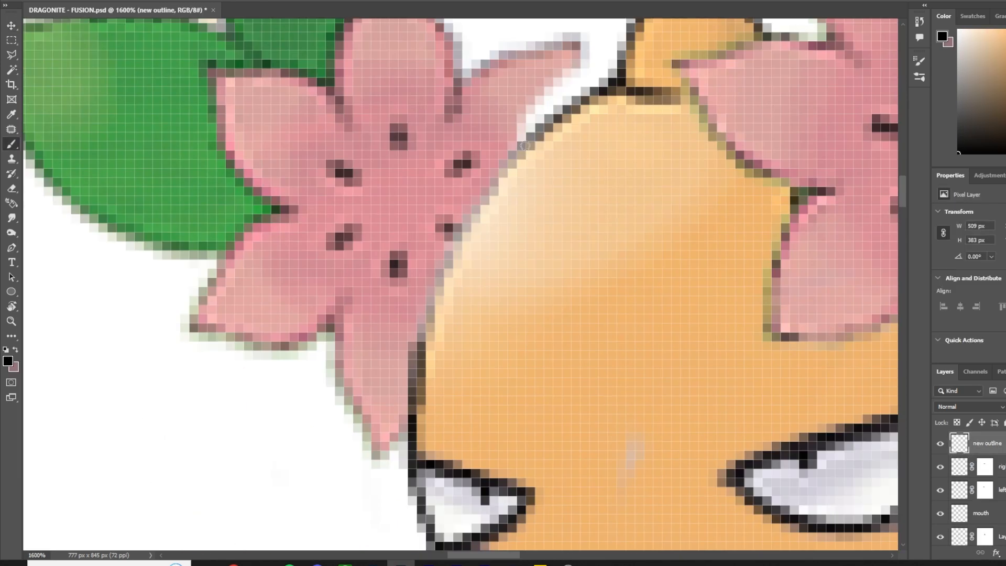
drag(525, 146, 422, 333)
- Paint white on Dragonite's layer mask along the forehead beside the small flower
click(984, 534)
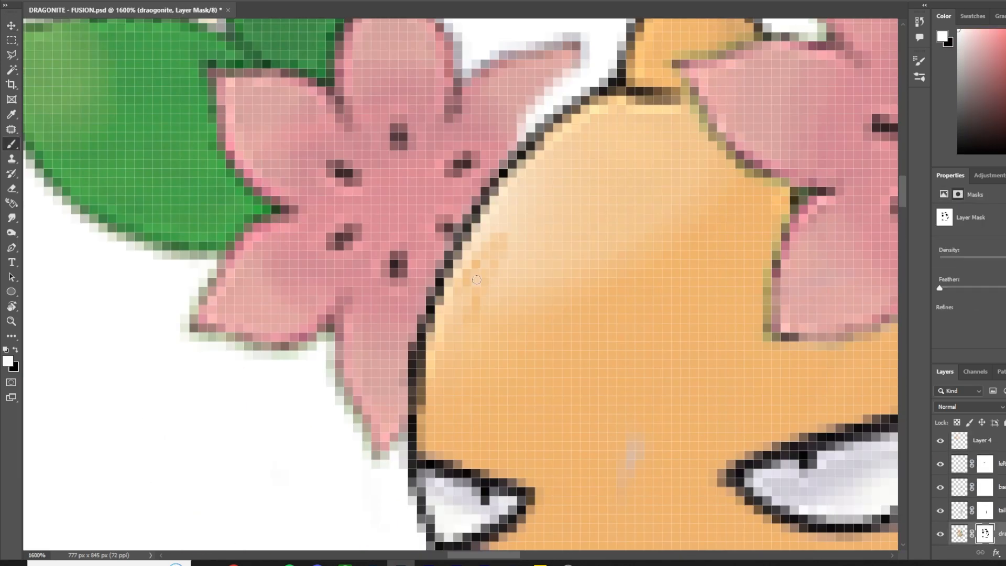
drag(550, 157, 435, 361)
click(8, 361)
click(940, 180)
click(959, 534)
- Trace black outlines around the petals and leaves of the small flower on the new outline layer
click(987, 464)
key(e)
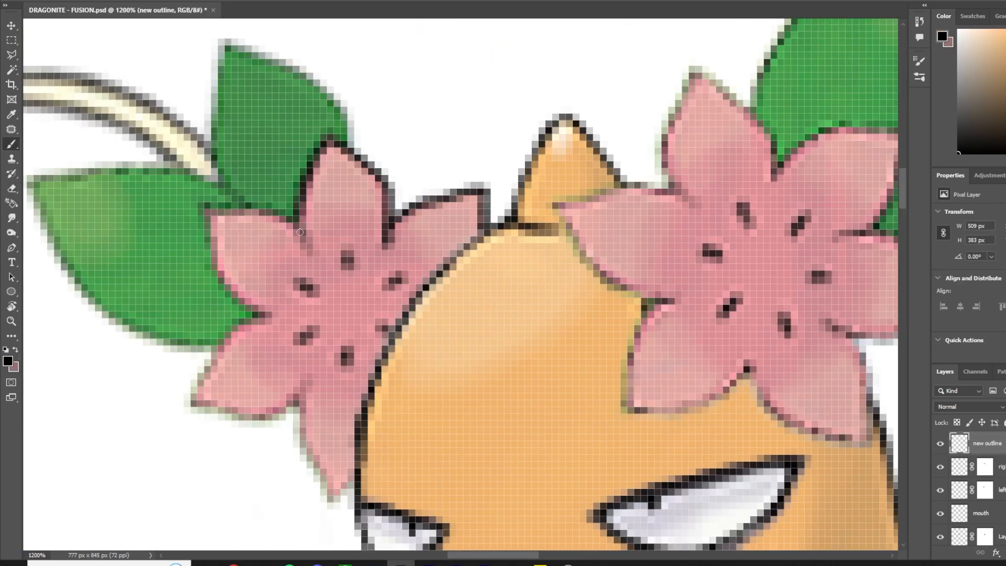
mouse_move(304, 209)
mouse_down()
mouse_move(199, 403)
mouse_move(381, 329)
mouse_move(525, 482)
mouse_up()
drag(370, 199, 491, 293)
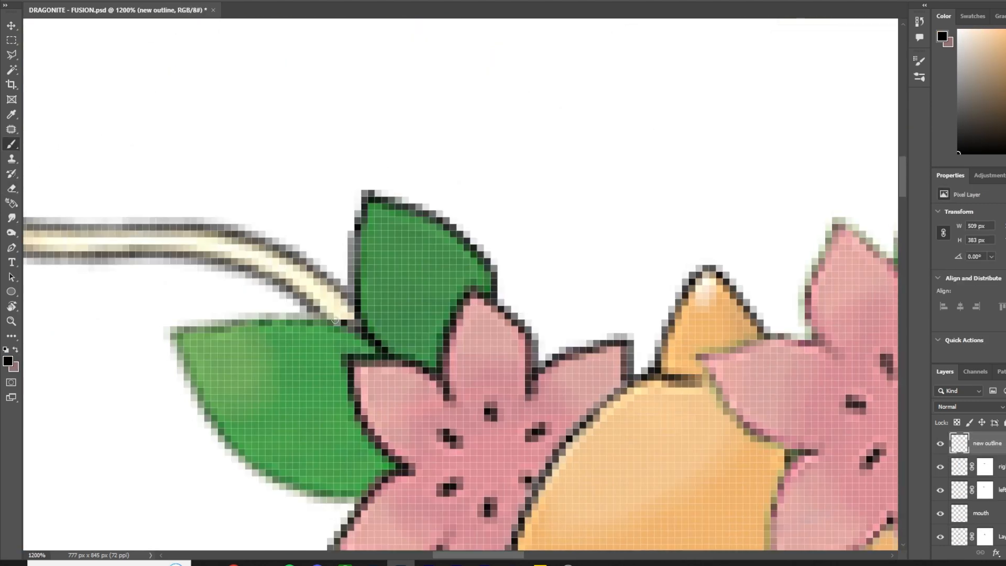
- Hide Layer 7 and Layer 6 to remove Dragonite's blue back spikes
scroll(972, 488, down, 3)
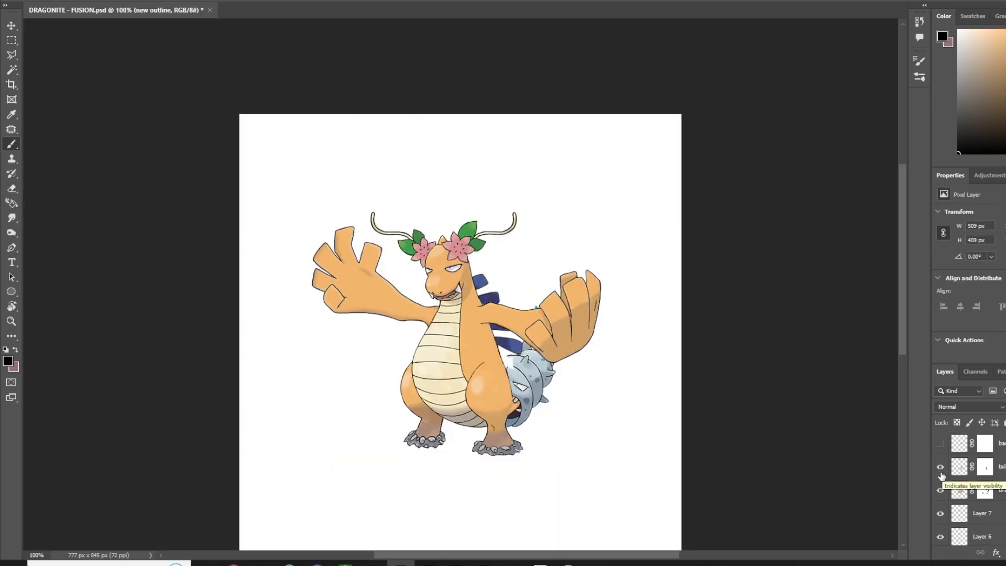
click(940, 513)
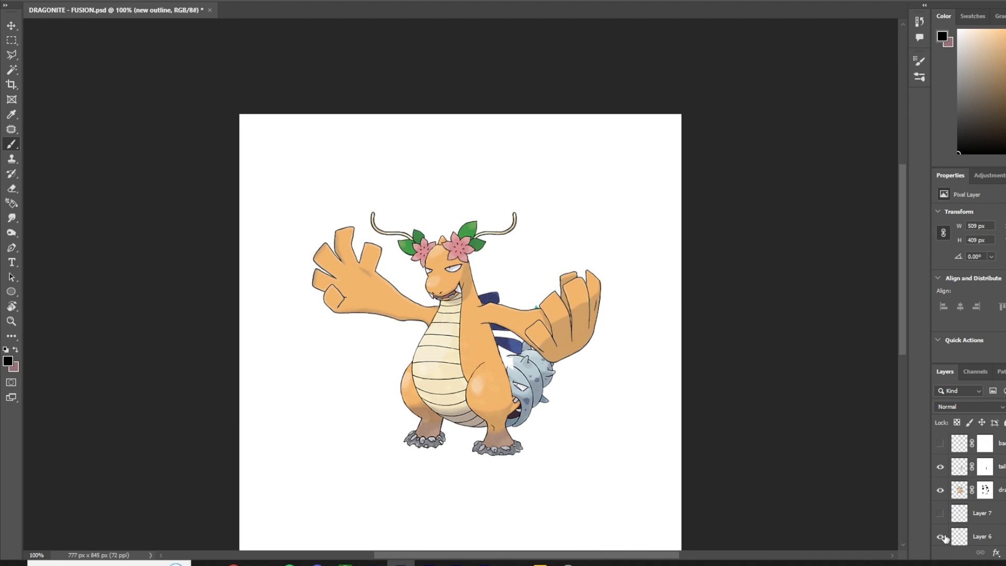
click(941, 538)
scroll(942, 539, down, 2)
scroll(957, 478, up, 5)
- Paint black on the right arm's layer mask to hide the blue spikes remaining between the arm and the body
click(960, 467)
key(ctrl+plus)
key(ctrl+plus)
key(ctrl+plus)
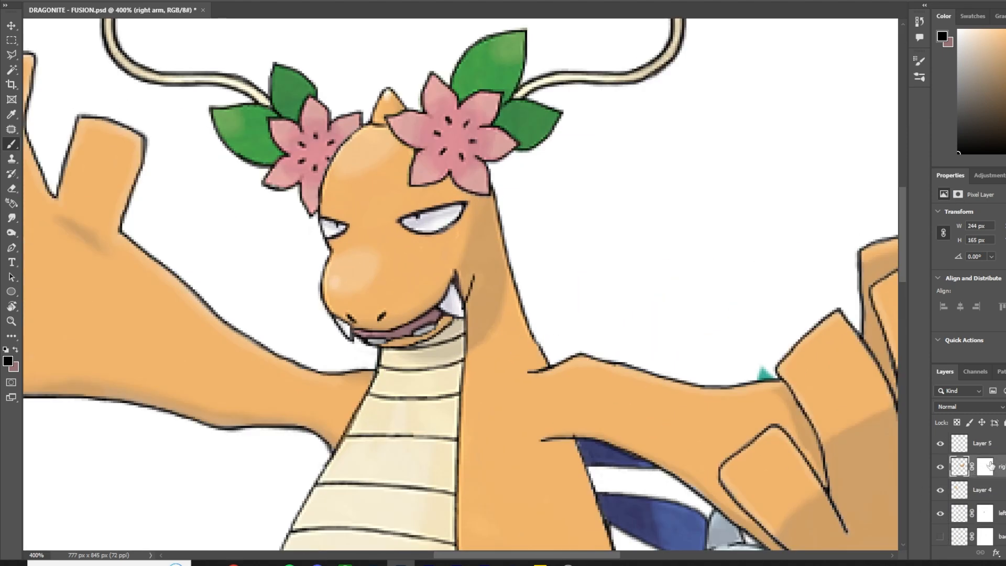
click(985, 466)
click(15, 350)
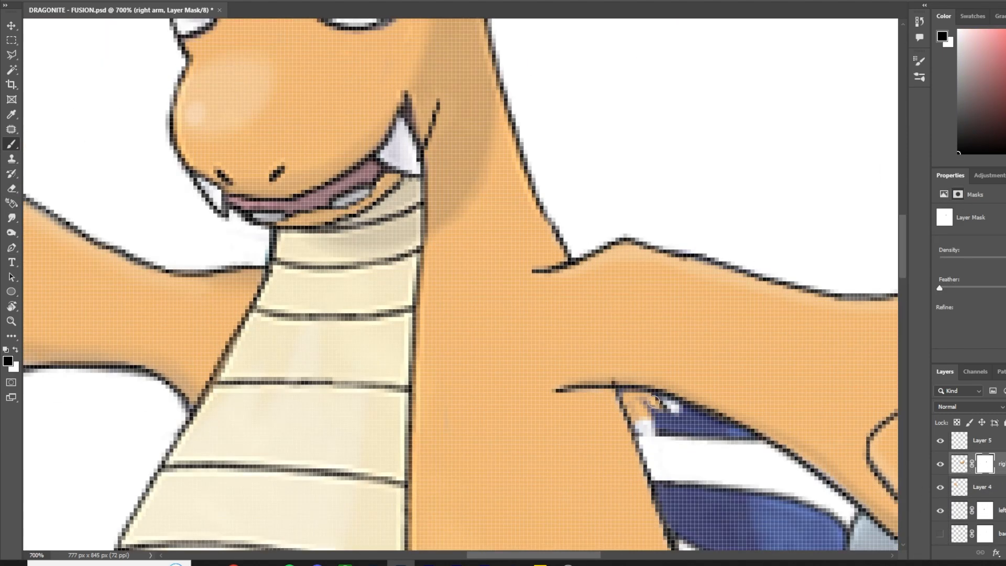
mouse_move(654, 402)
mouse_down()
mouse_move(669, 442)
mouse_move(637, 406)
mouse_up()
drag(711, 483, 655, 400)
mouse_move(612, 412)
mouse_down()
mouse_move(633, 457)
mouse_move(677, 414)
mouse_move(750, 438)
mouse_move(729, 440)
mouse_up()
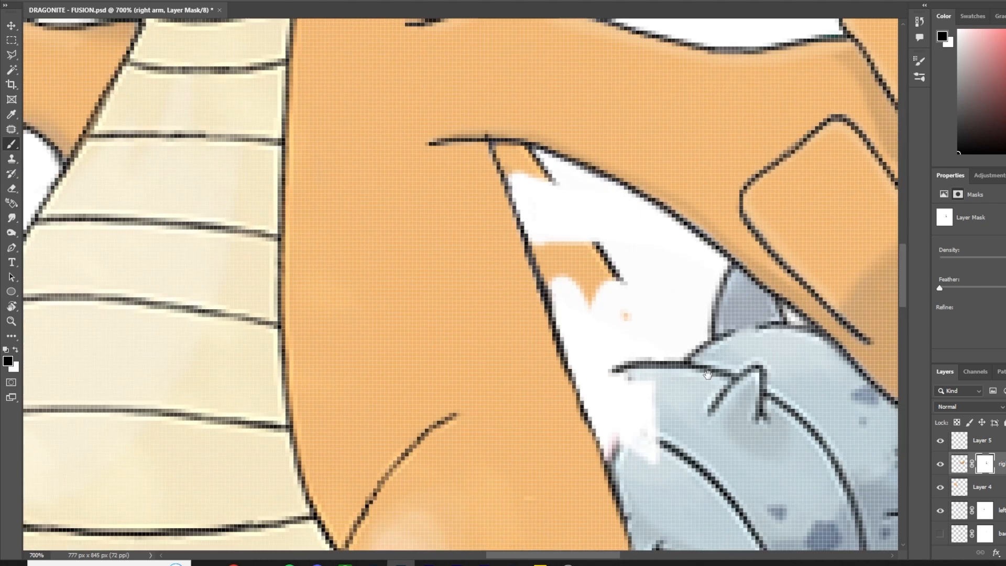
- Undo the last mask strokes and clear the leftover patches between the arm and the body
key(ctrl+z)
key(ctrl+z)
key(ctrl+z)
key(b)
mouse_move(640, 299)
mouse_down()
mouse_move(649, 351)
mouse_move(578, 310)
mouse_up()
- Paint white on the tail's layer mask to restore the shell's edge next to the body
click(985, 488)
key(x)
mouse_move(652, 452)
mouse_down()
mouse_move(625, 387)
mouse_move(627, 403)
mouse_up()
drag(512, 398, 242, 241)
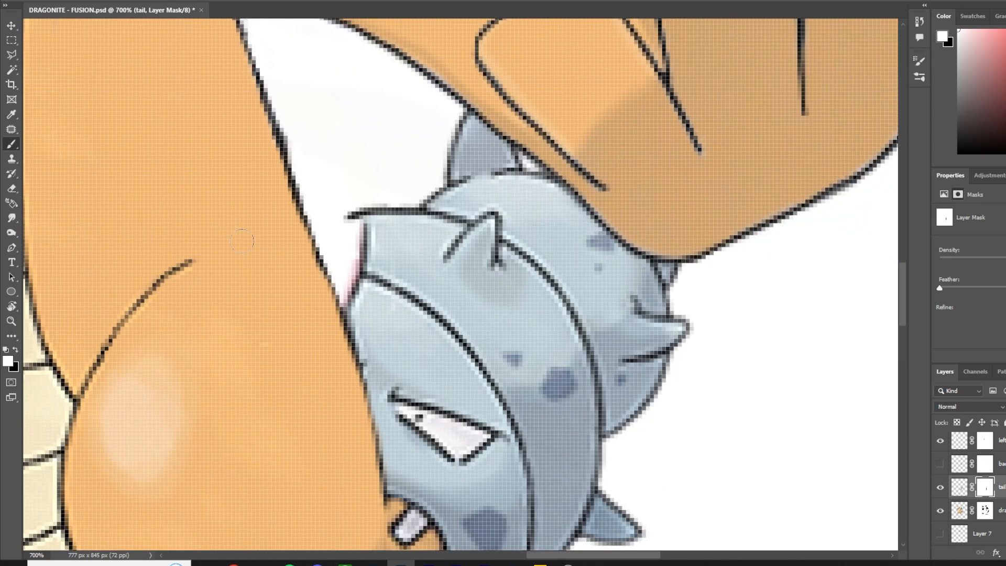
- Copy the selected piece of the shell's edge and transform it to extend the shell toward the body
right_click(382, 282)
click(474, 358)
key(ctrl+t)
mouse_move(370, 225)
mouse_down()
mouse_move(382, 234)
mouse_move(322, 227)
mouse_up()
key(Return)
key(v)
drag(313, 297, 312, 294)
key(ctrl+d)
- Erase the excess of the copied shell piece along the body's edge
click(12, 189)
drag(252, 270, 267, 288)
drag(321, 249, 347, 252)
drag(346, 312, 355, 310)
- Sample the shell's light blue as the foreground colour and make the tail layer's artwork active
click(8, 361)
click(368, 306)
click(949, 151)
click(960, 510)
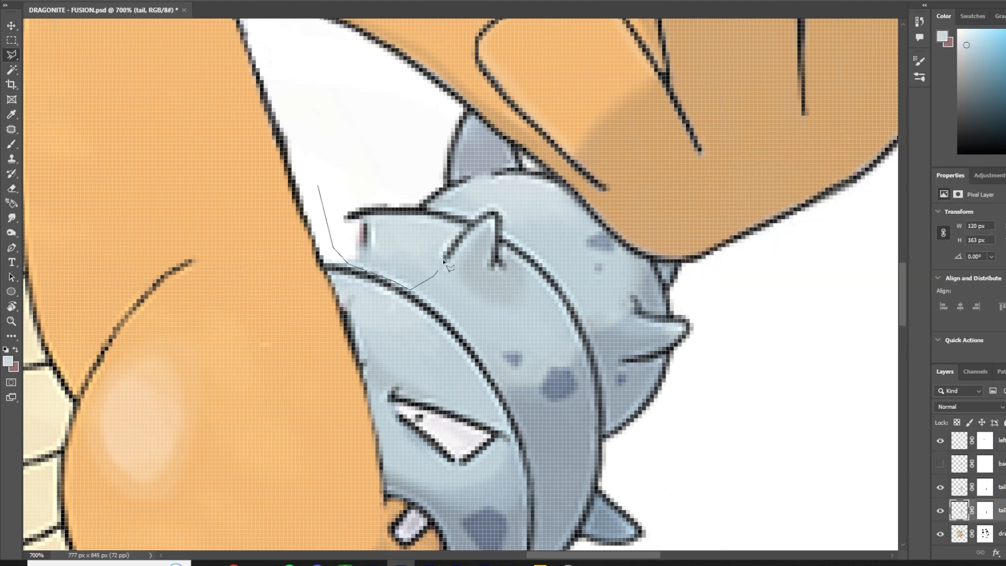
- Copy the outlined piece of the shell's upper edge to a new layer and transform it to meet the body
right_click(339, 219)
click(431, 295)
key(v)
drag(367, 191, 337, 189)
drag(401, 174, 385, 164)
key(Return)
- Erase the parts of the copied shell piece that spill over the body's edge
click(11, 189)
mouse_move(321, 193)
mouse_down()
mouse_move(355, 195)
mouse_move(367, 244)
mouse_move(352, 257)
mouse_up()
click(960, 534)
click(960, 488)
click(960, 511)
key(e)
drag(260, 255, 302, 236)
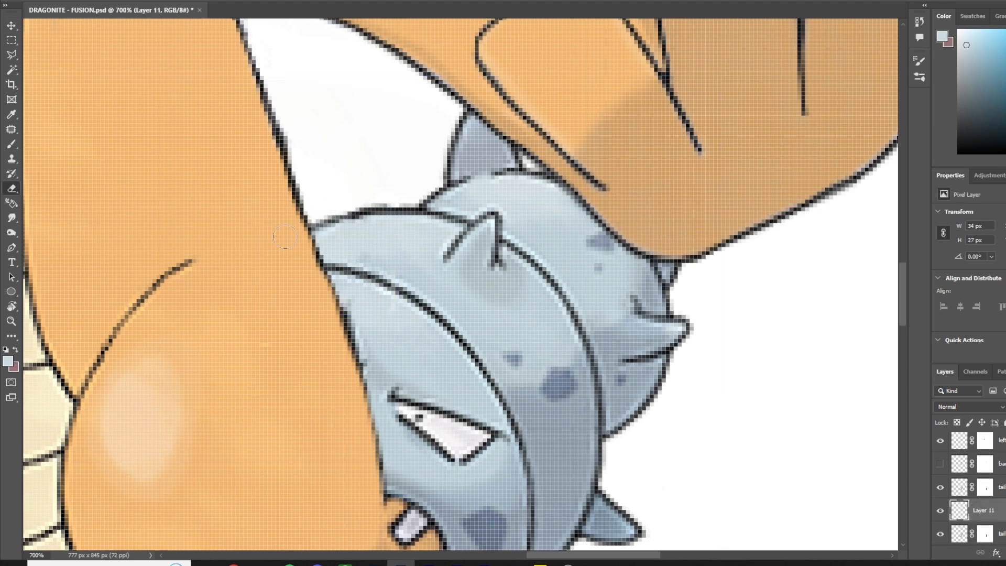
drag(437, 212, 375, 152)
- Paint black on the dragonite layer's mask to clean up stray marks around the head
scroll(964, 446, up, 5)
click(968, 444)
click(8, 361)
click(684, 311)
click(938, 161)
drag(509, 252, 534, 429)
drag(498, 367, 489, 284)
drag(455, 345, 462, 421)
drag(436, 99, 458, 204)
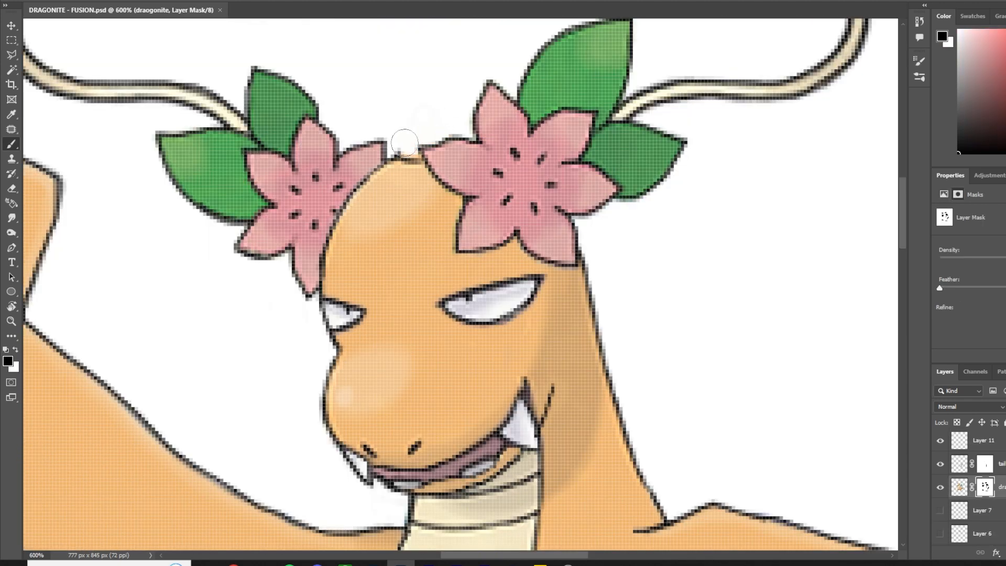
- Sample the outline's dark colour and touch up the outline on top of the head between the two flowers
key(ctrl+2)
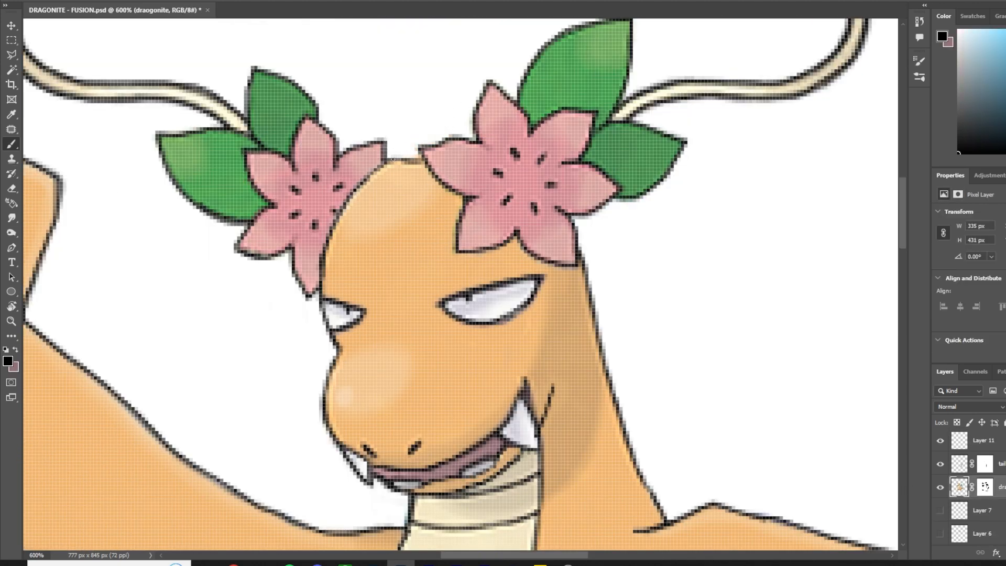
key(ctrl+backslash)
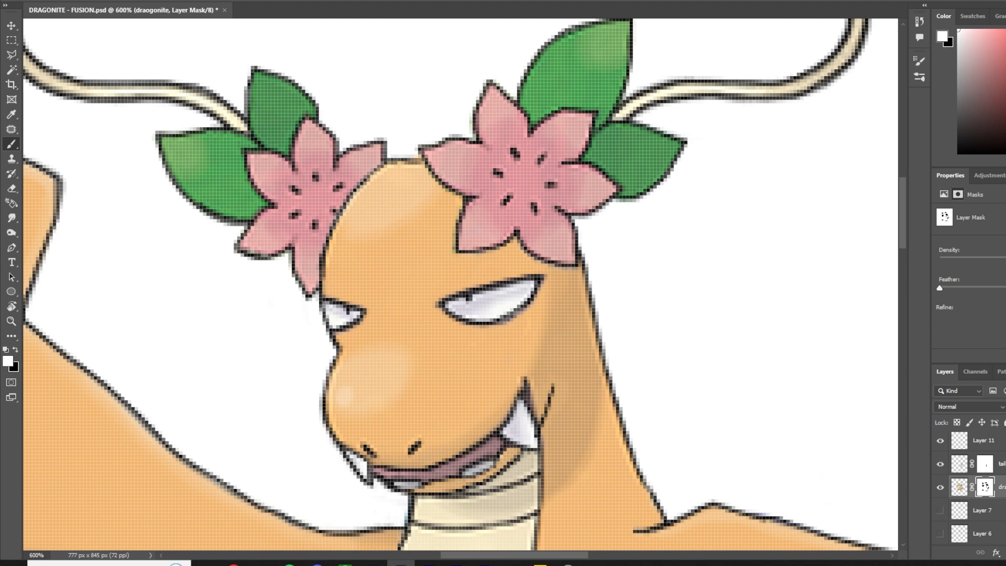
ctrl+click(408, 162)
click(9, 362)
click(412, 172)
click(940, 160)
drag(408, 163, 420, 163)
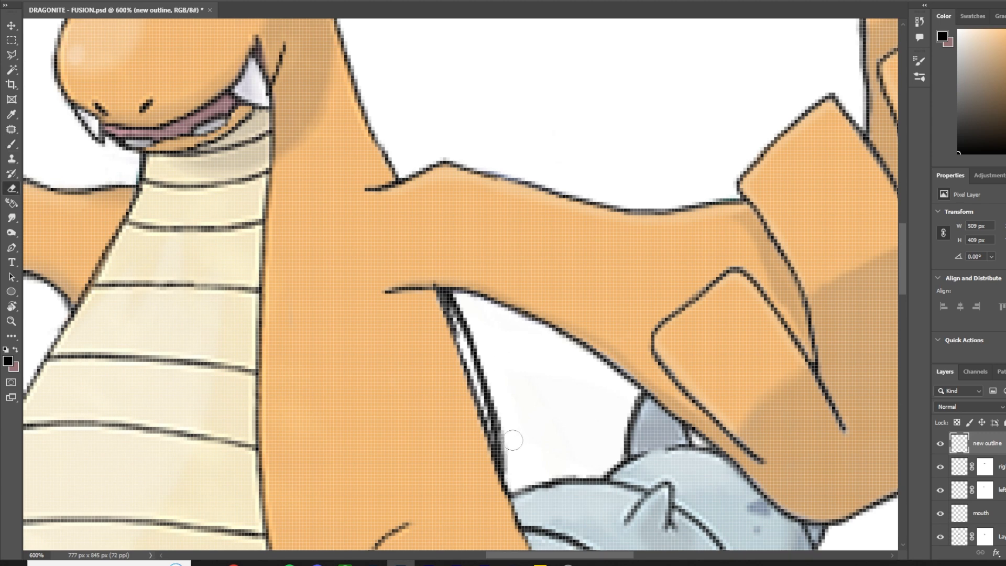
- Clean up the new body outline under the arm beside the tail and remove the old line next to it
drag(513, 440, 436, 303)
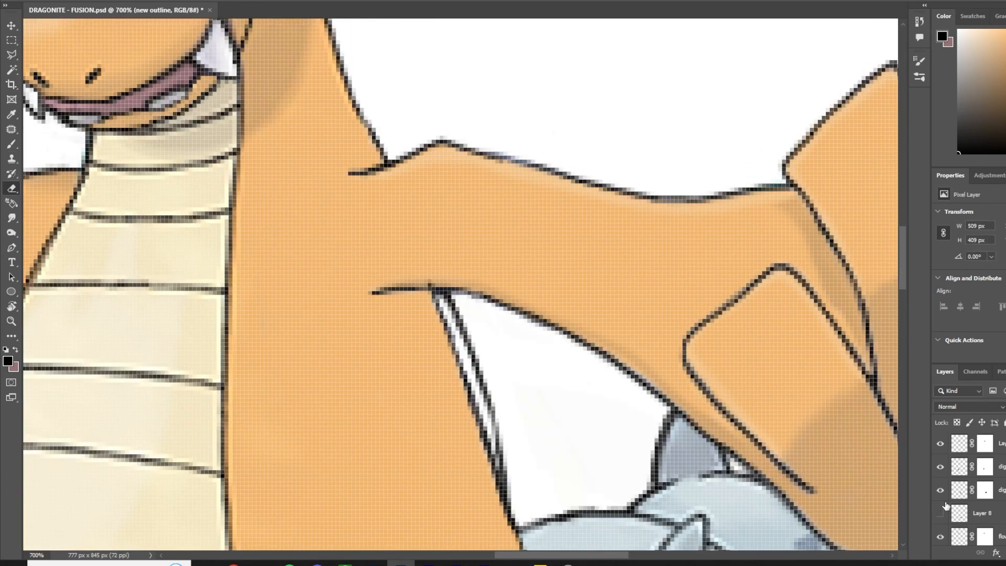
click(941, 513)
click(941, 513)
click(941, 491)
click(941, 490)
click(982, 490)
drag(443, 310, 481, 449)
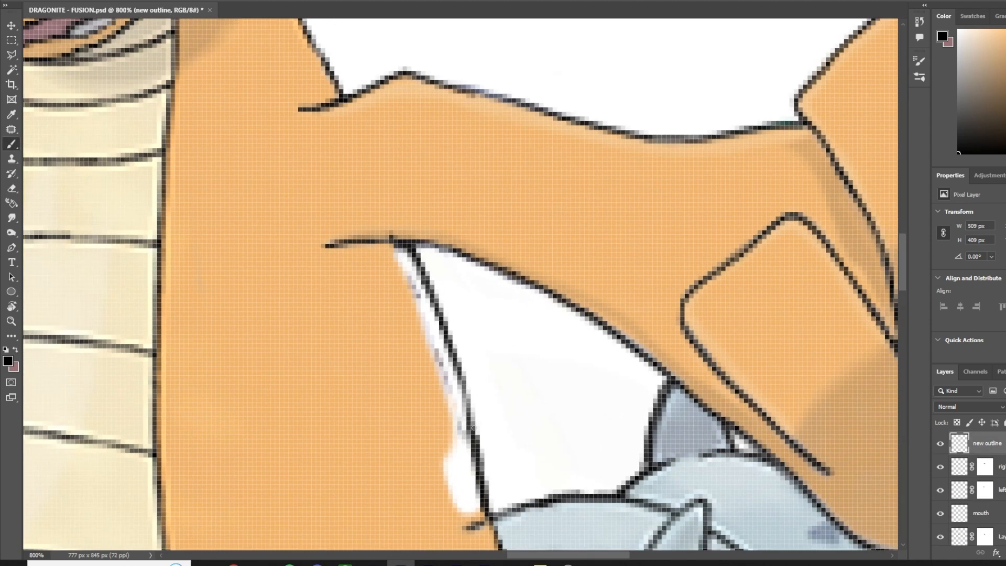
- Fill the white gap between the body and its new outline under the arm with the sampled body orange
click(8, 362)
click(375, 304)
key(Return)
mouse_move(402, 262)
mouse_down()
mouse_move(464, 493)
mouse_move(451, 361)
mouse_up()
drag(465, 504, 377, 287)
key(ctrl+minus)
key(ctrl+minus)
key(ctrl+minus)
key(ctrl+minus)
key(ctrl+minus)
key(ctrl+minus)
key(ctrl+minus)
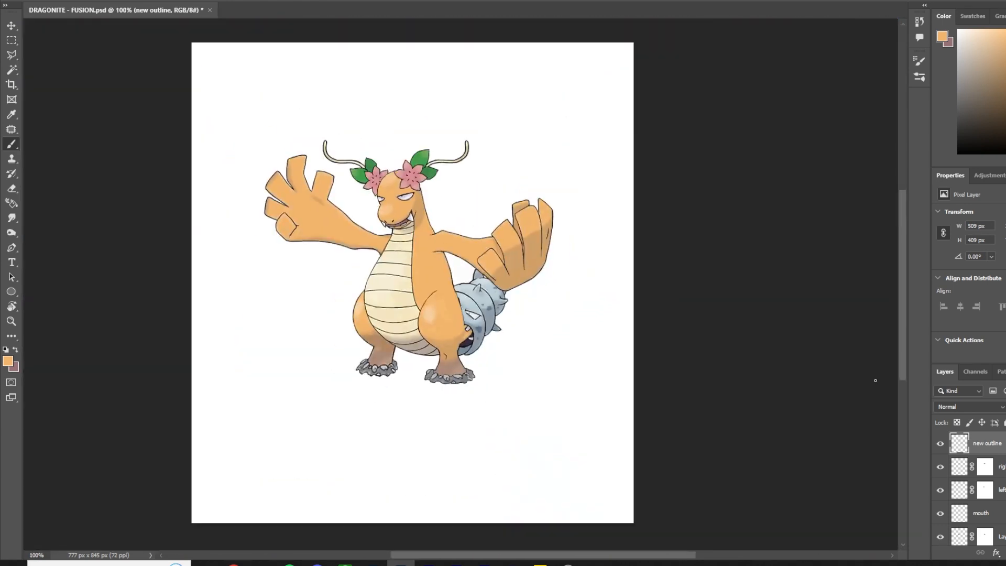
- Paint body orange along the body's edge beside the shell to cover the old outline there
key(ctrl+plus)
key(ctrl+plus)
key(ctrl+plus)
key(ctrl+plus)
key(ctrl+plus)
key(ctrl+plus)
click(447, 382)
drag(461, 469, 411, 322)
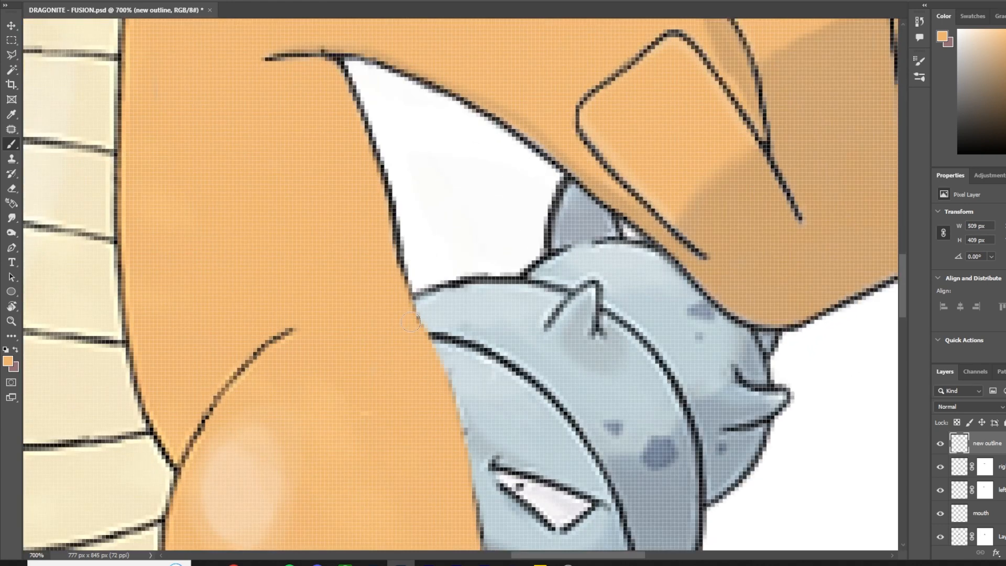
- Redraw the body's edge along the shell in the sampled black outline colour
click(8, 363)
click(403, 246)
key(Return)
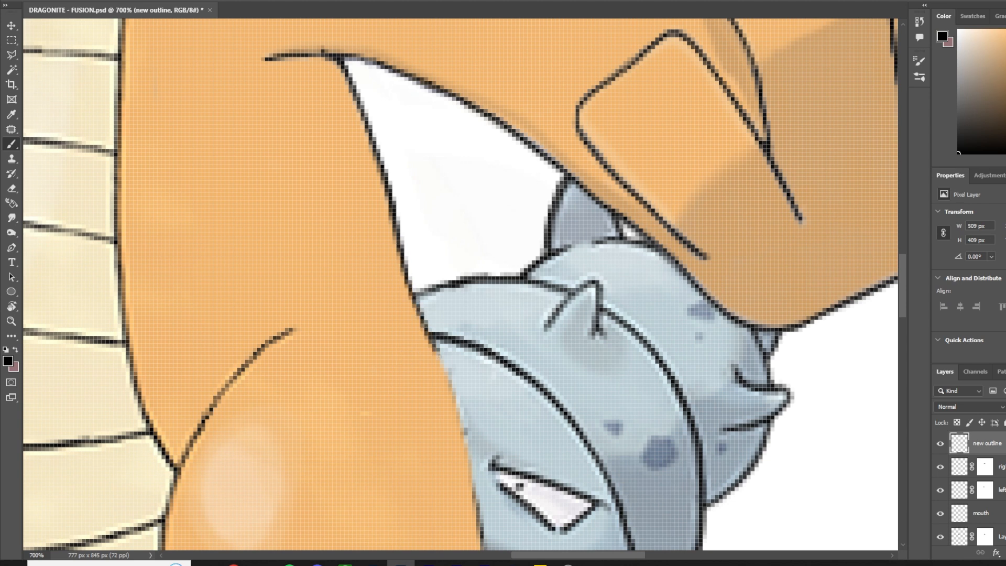
drag(439, 357, 464, 431)
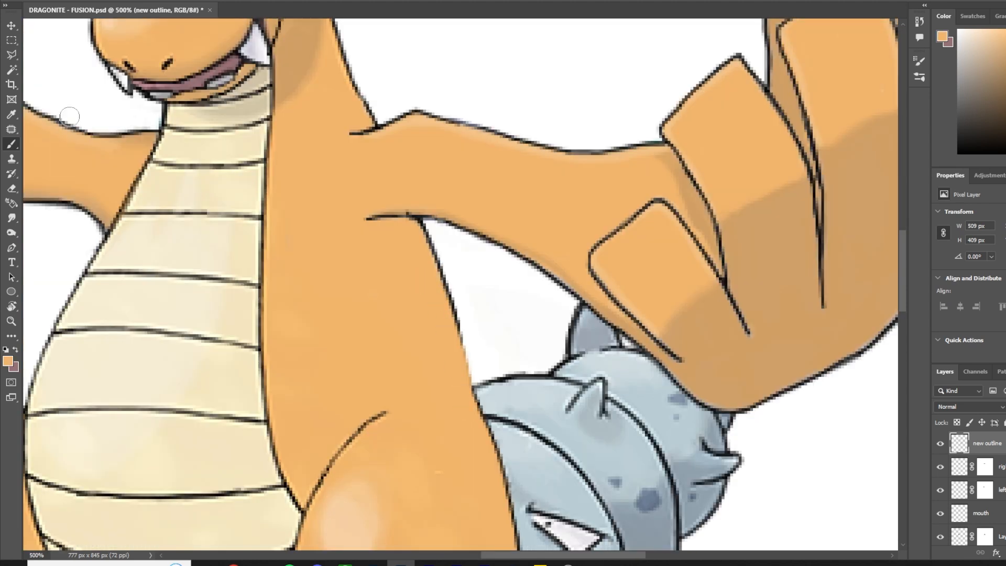
- Set the foreground colour back to black for touching up the body outline under the arm
click(8, 362)
drag(697, 269, 681, 311)
click(944, 166)
scroll(473, 390, down, 2)
scroll(465, 389, up, 6)
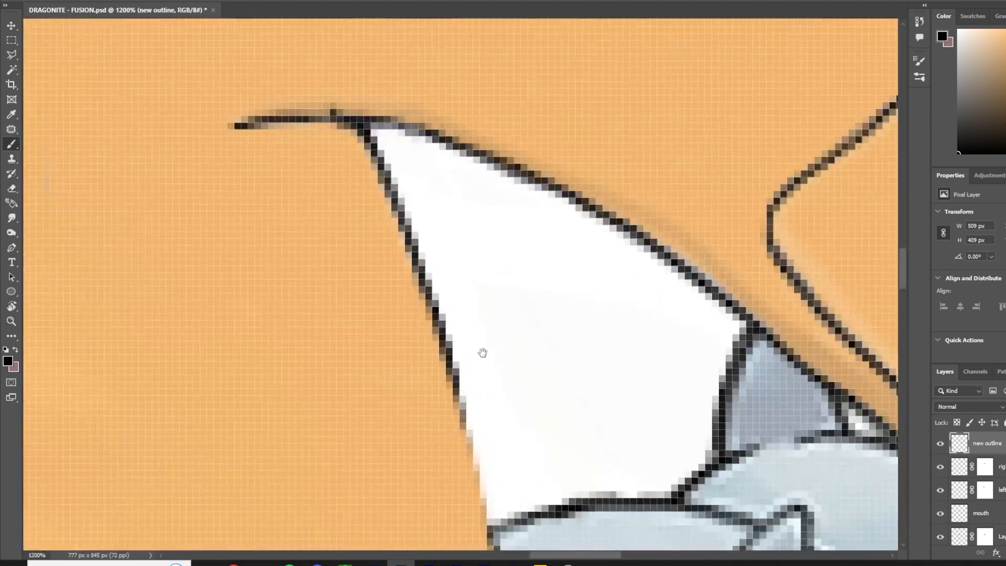
scroll(522, 476, down, 5)
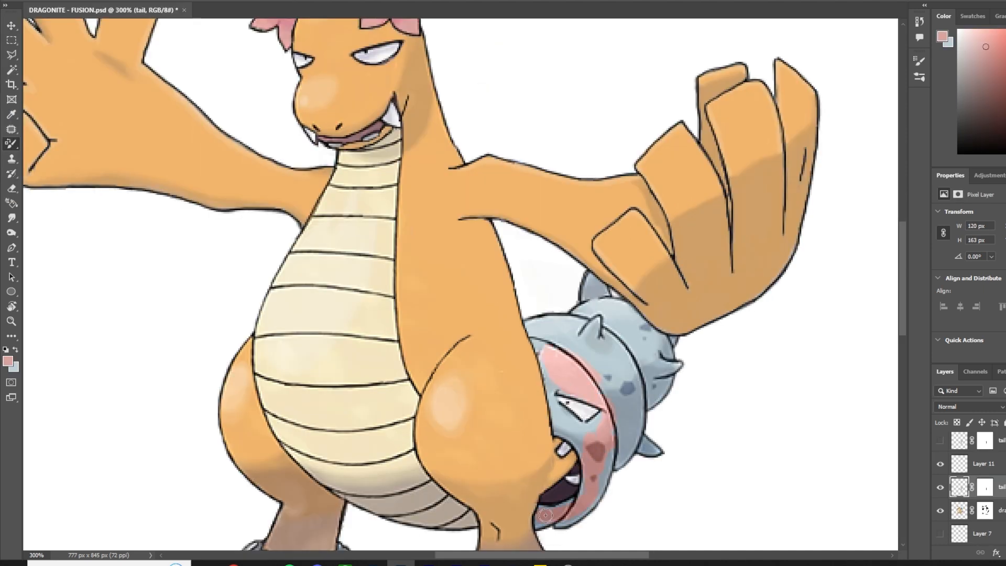
- Recolour the remaining blue areas and spikes of the shell tail pink with the Color Replacement tool
scroll(545, 515, up, 2)
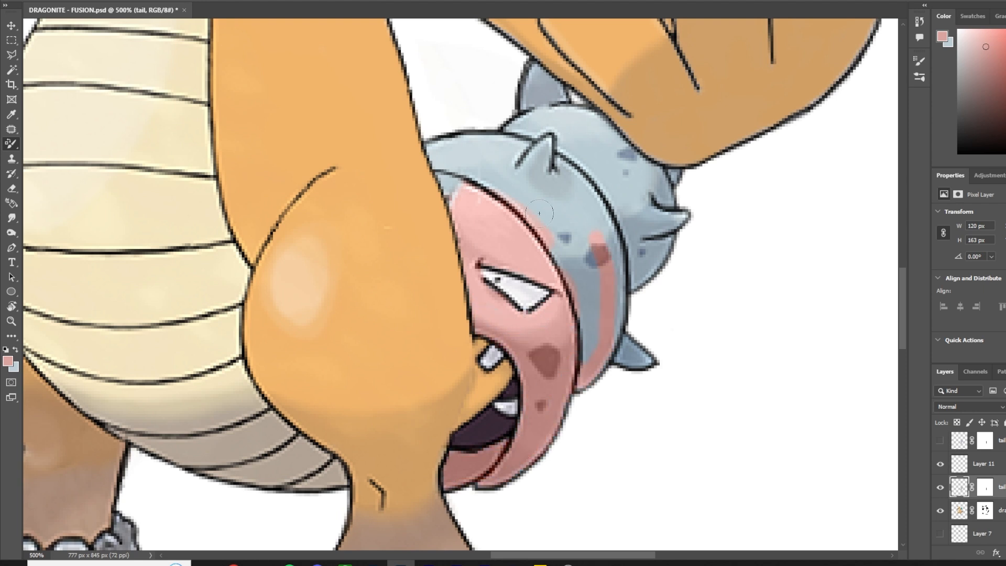
mouse_move(534, 174)
mouse_down()
mouse_move(612, 263)
mouse_move(673, 224)
mouse_up()
key(bracketleft)
key(bracketleft)
key(bracketleft)
key(bracketleft)
drag(624, 347, 625, 360)
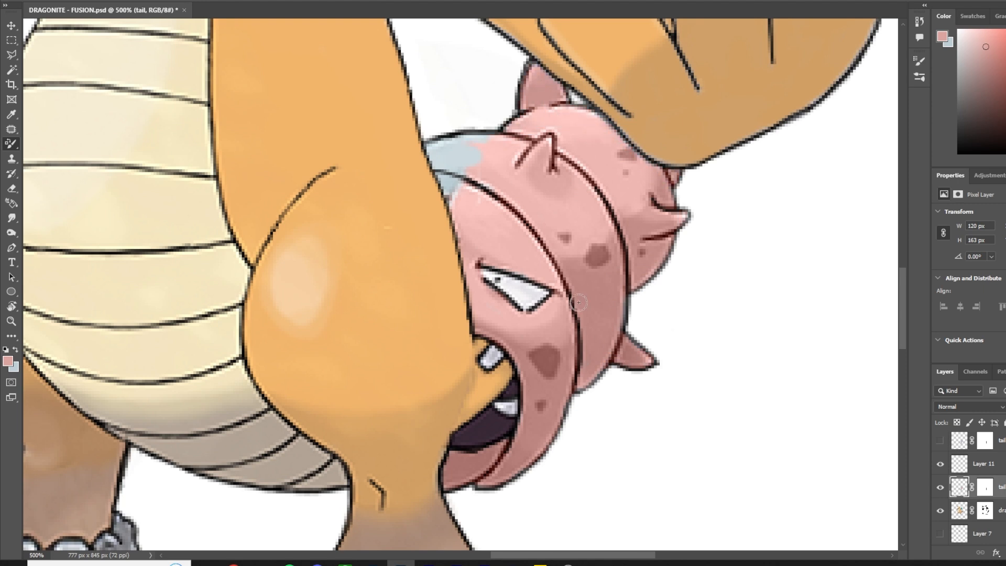
- Recolour the blue patch on Layer 11 pink and brush a brighter pink over the tail's face band
click(984, 464)
drag(469, 150, 454, 140)
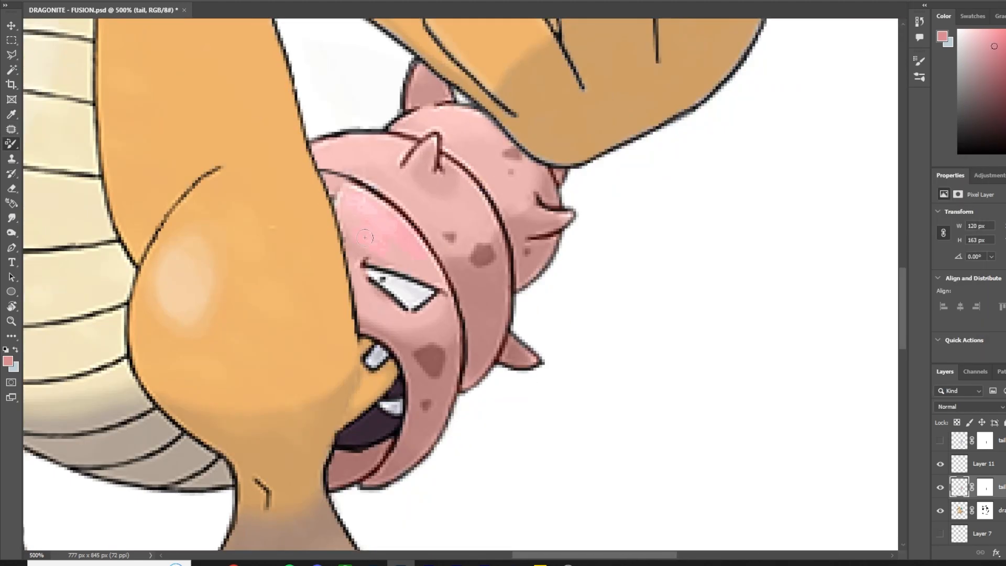
mouse_move(366, 238)
mouse_down()
mouse_move(416, 353)
mouse_move(339, 475)
mouse_move(373, 241)
mouse_up()
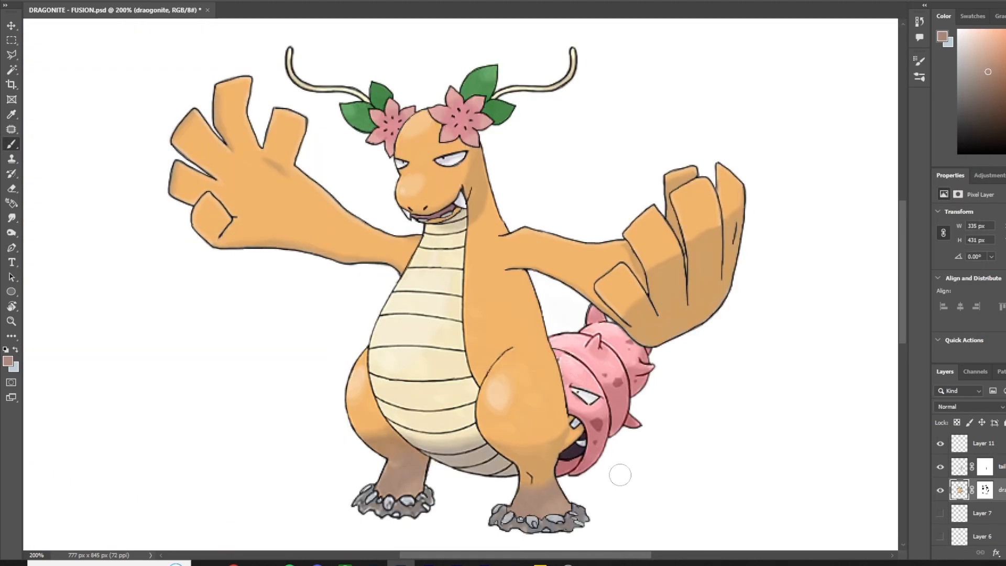
mouse_move(618, 474)
mouse_down()
mouse_move(532, 480)
mouse_move(530, 461)
mouse_move(581, 481)
mouse_up()
key(ctrl+z)
key(ctrl+z)
- Add a new layer and paint soft brown over both lower legs
key(ctrl+shift+alt+n)
mouse_move(546, 448)
mouse_down()
mouse_move(527, 469)
mouse_move(556, 462)
mouse_up()
mouse_move(373, 455)
mouse_down()
mouse_move(414, 457)
mouse_move(352, 429)
mouse_up()
mouse_move(487, 436)
mouse_down()
mouse_move(552, 445)
mouse_move(557, 434)
mouse_up()
- Place the brown leg layer beneath the new outline layer and extend the brown shading on the thigh
drag(962, 490, 962, 456)
mouse_move(568, 448)
mouse_down()
mouse_move(573, 426)
mouse_move(498, 422)
mouse_up()
click(953, 445)
mouse_move(960, 467)
mouse_down()
mouse_move(963, 434)
mouse_move(975, 456)
mouse_move(980, 426)
mouse_move(979, 480)
mouse_up()
click(939, 468)
click(939, 467)
- Erase the brown paint spilling outside the leg farther from the tail, and reduce the eraser size
click(11, 188)
click(40, 1)
scroll(380, 460, up, 2)
mouse_move(309, 352)
mouse_down()
mouse_move(317, 416)
mouse_move(369, 479)
mouse_up()
drag(313, 389, 376, 467)
key(bracketleft)
key(bracketleft)
key(bracketleft)
key(bracketleft)
- Erase the excess brown from the belly, the pink tail and around the leg beside it, and save the file
drag(472, 446, 403, 382)
mouse_move(569, 397)
mouse_down()
mouse_move(644, 505)
mouse_move(638, 511)
mouse_up()
mouse_move(760, 361)
mouse_down()
mouse_move(776, 390)
mouse_move(792, 386)
mouse_move(743, 493)
mouse_up()
key(ctrl+z)
mouse_move(778, 379)
mouse_down()
mouse_move(765, 387)
mouse_move(757, 438)
mouse_move(784, 409)
mouse_up()
drag(747, 463, 726, 308)
key(ctrl+s)
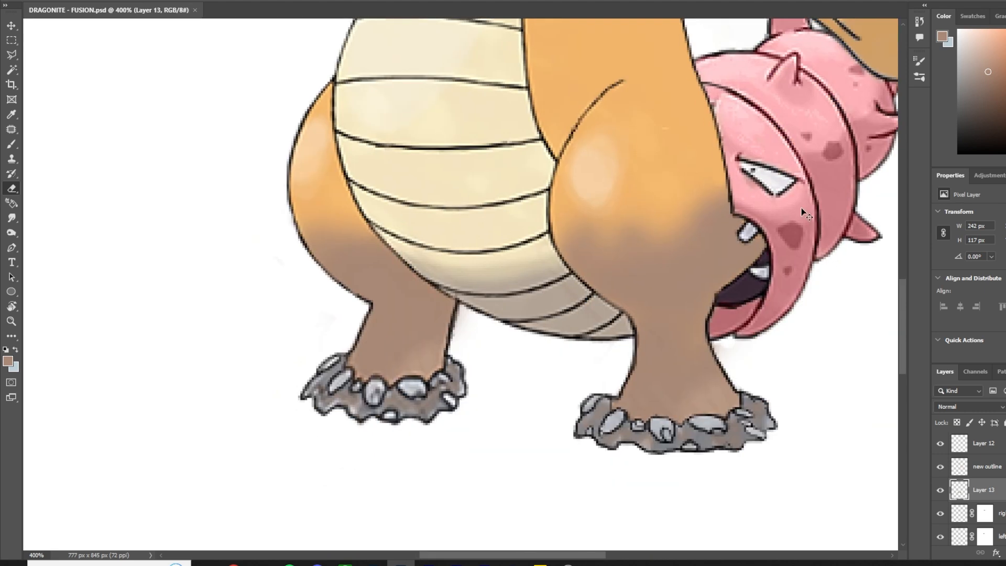
key(ctrl+1)
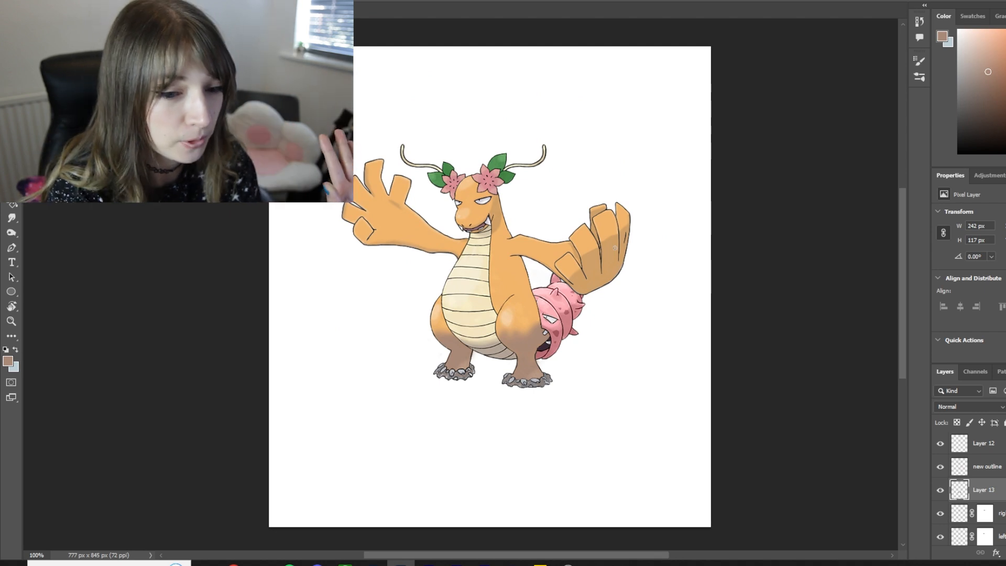